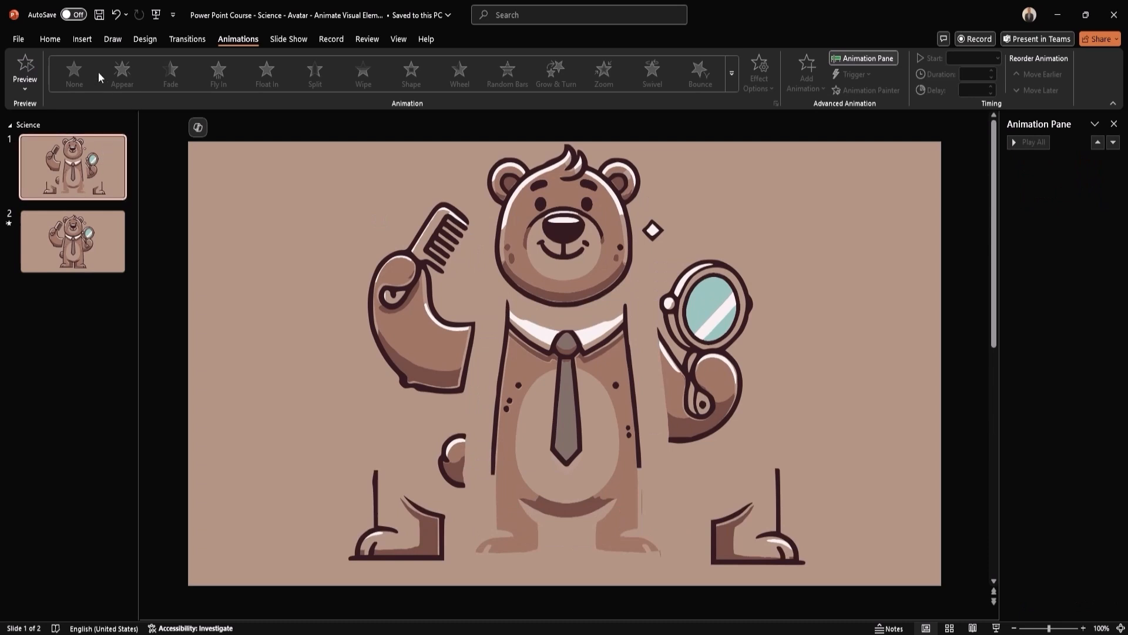
Look over the list of named bear parts on slide 1, and return to the slide's animation list
left_click(50, 41)
left_click(689, 88)
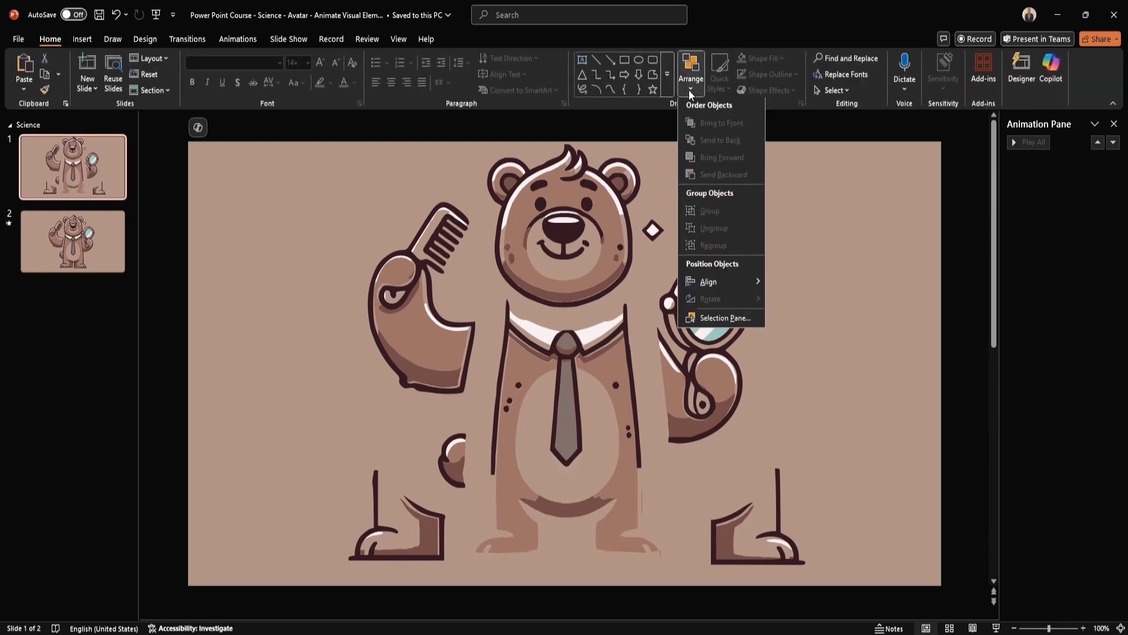
left_click(749, 320)
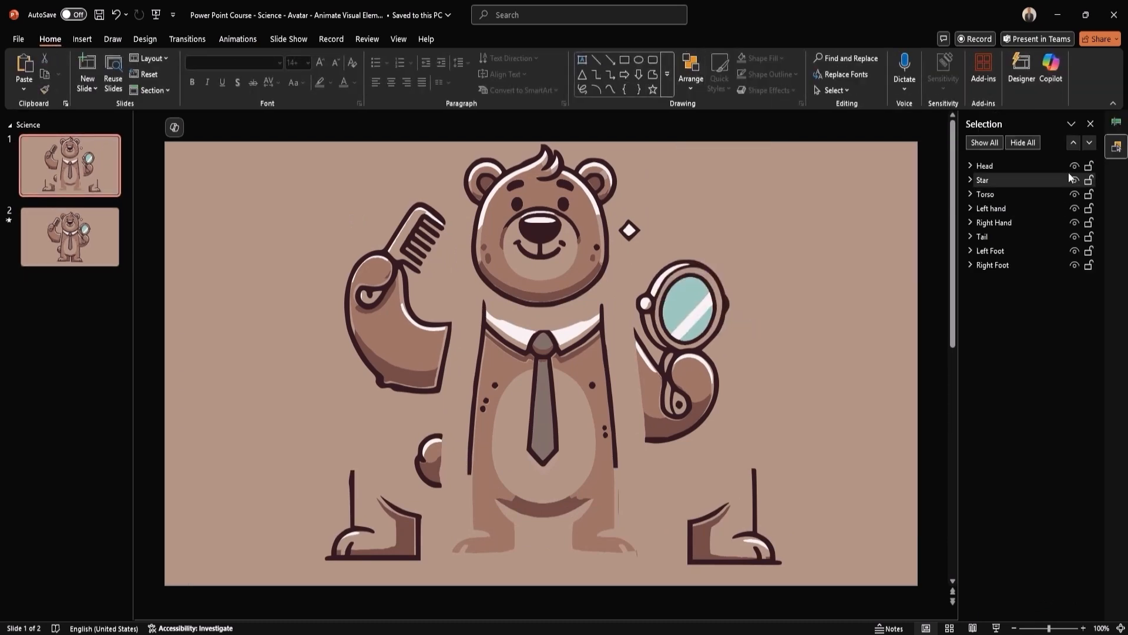
left_click(1117, 122)
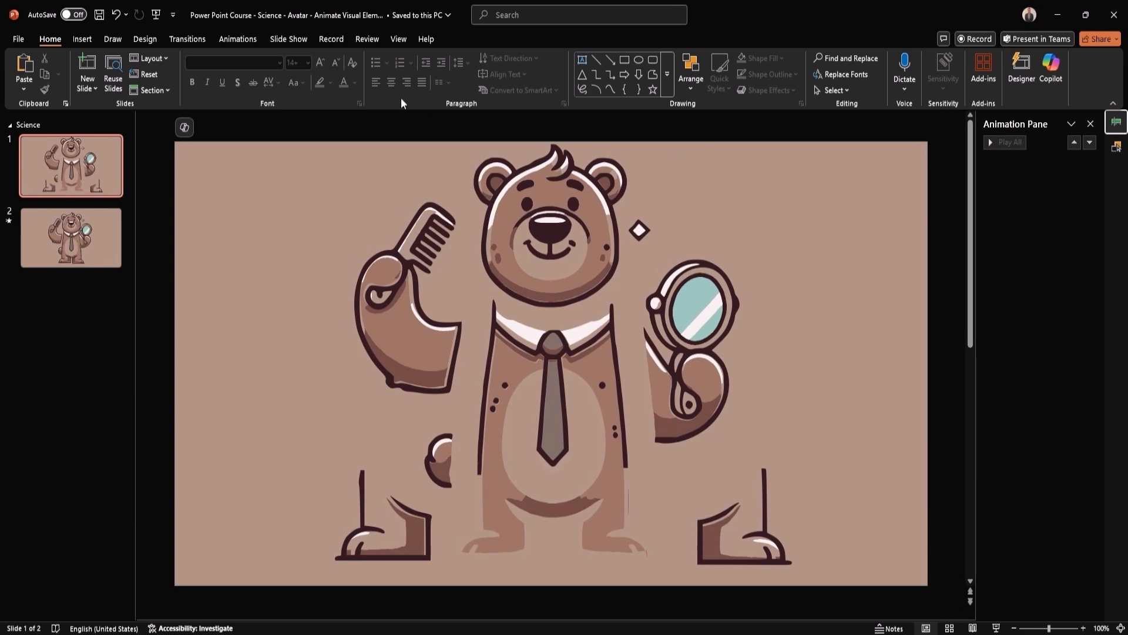
Assemble the bear by moving the head, mirror arm, both feet, tail and comb arm against the torso
left_click(238, 39)
key("ctrl+a")
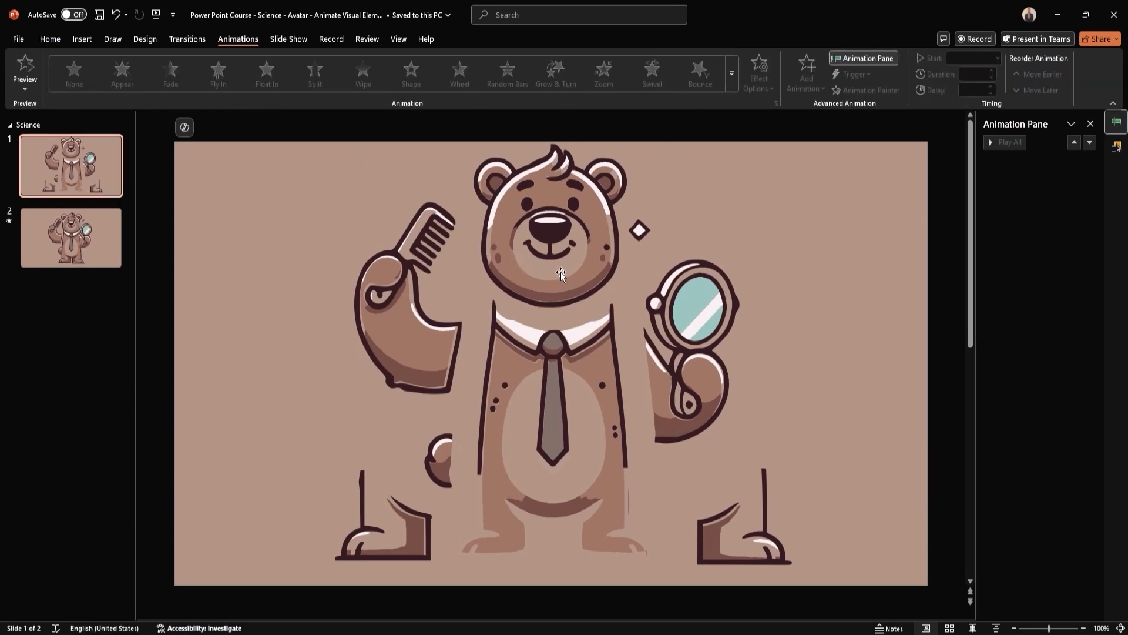
left_click_drag(561, 294, 562, 304)
left_click_drag(691, 359, 661, 361)
left_click_drag(722, 516, 584, 512)
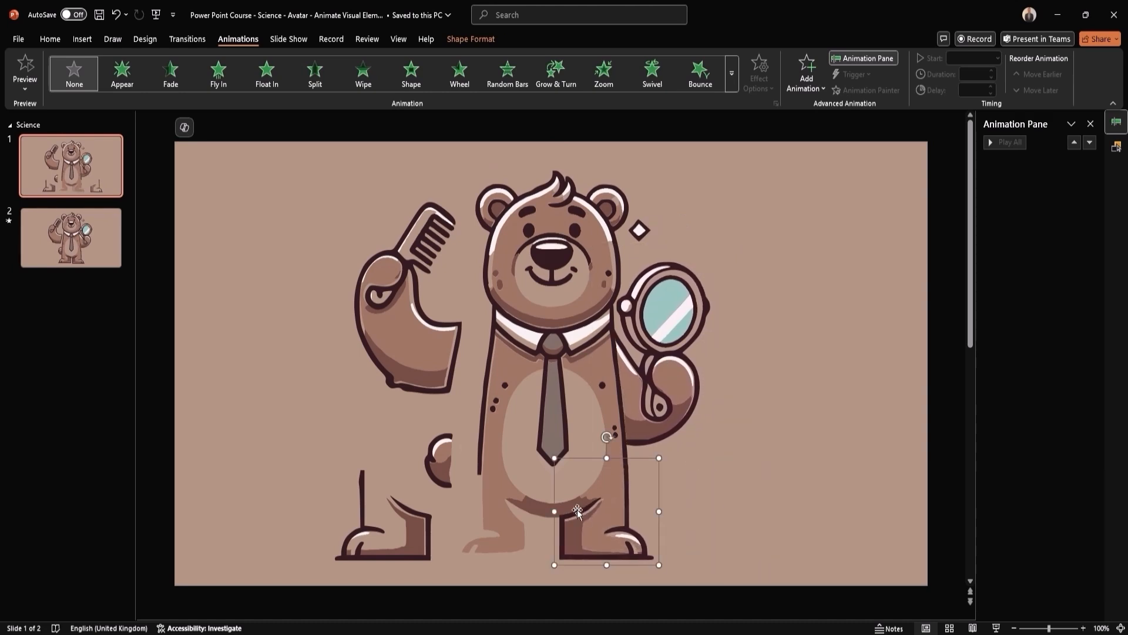
left_click_drag(445, 527, 558, 527)
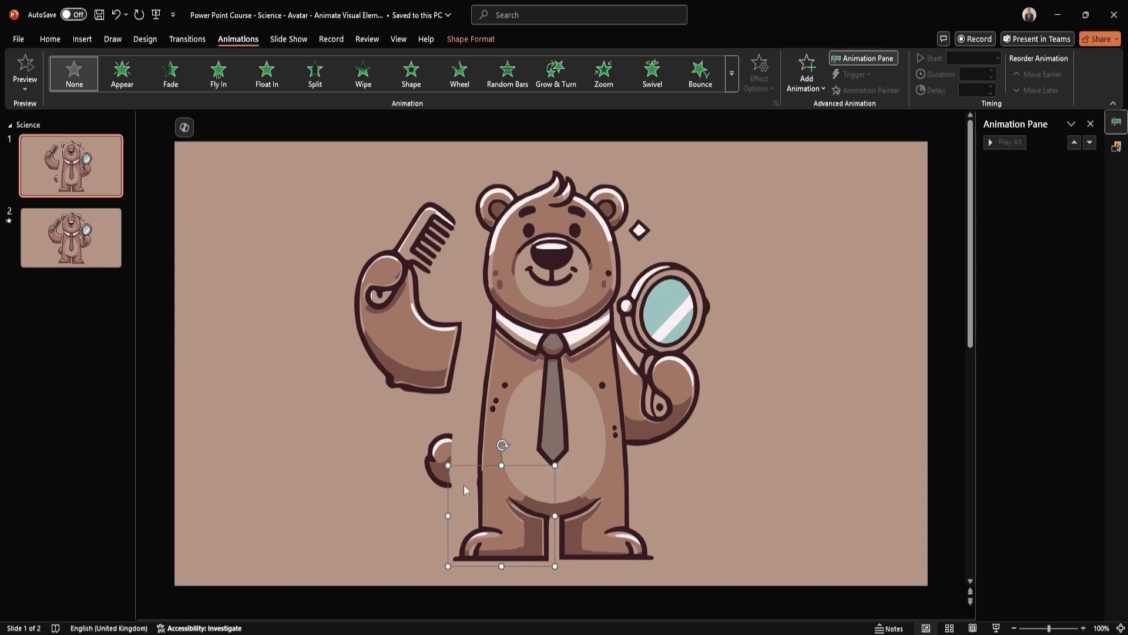
left_click_drag(432, 450, 461, 457)
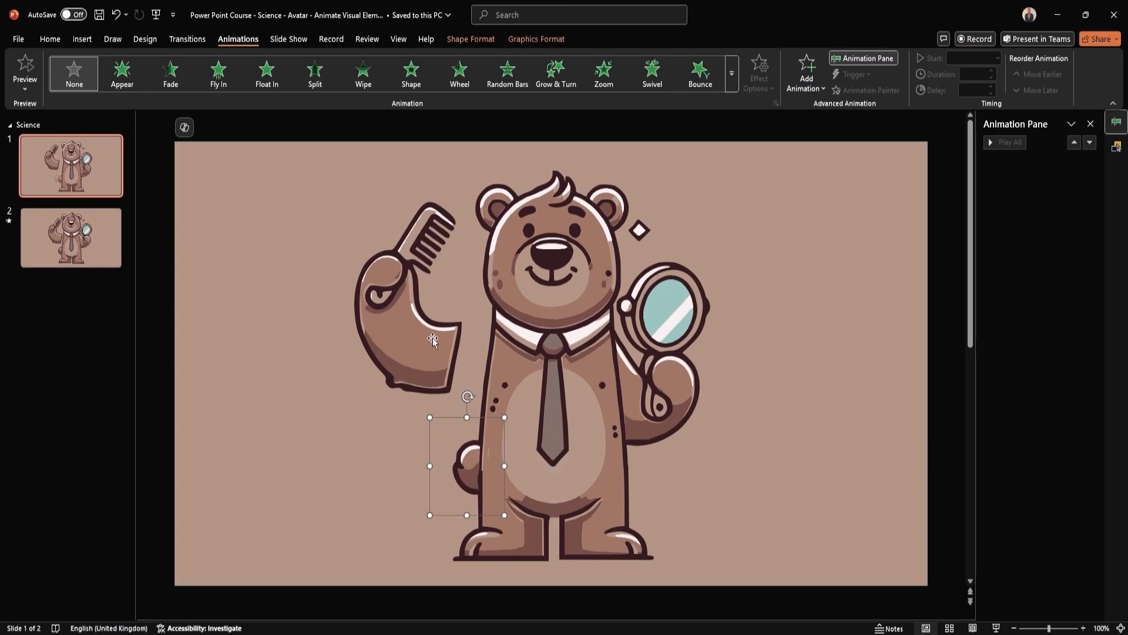
left_click_drag(432, 337, 456, 352)
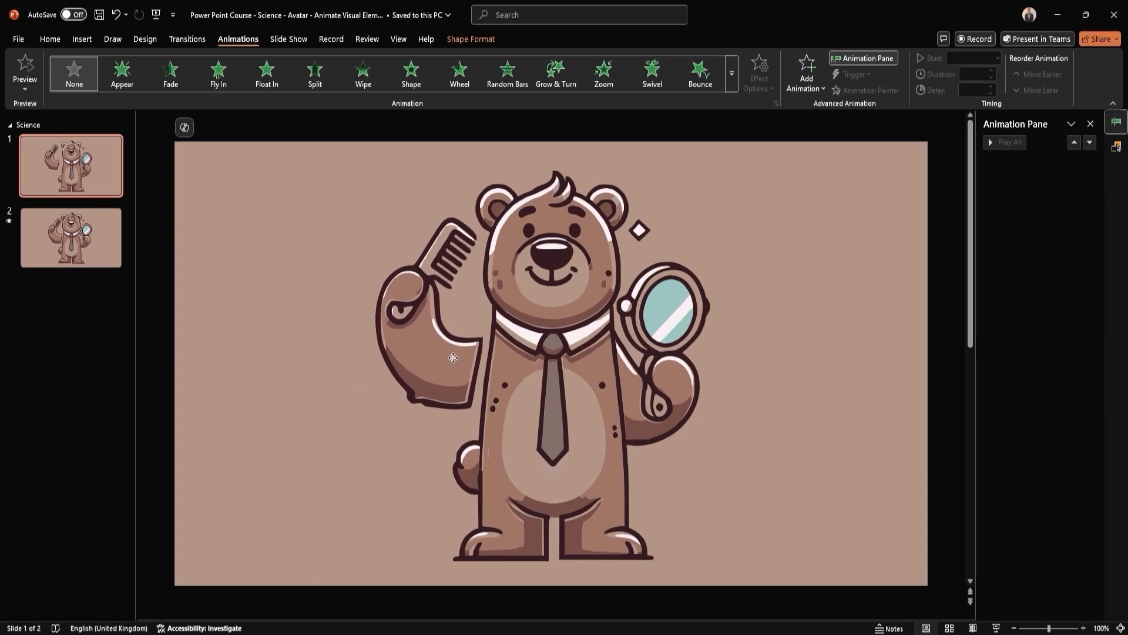
Add a Spin emphasis animation to the comb-holding arm and set it to start With Previous
left_click(810, 77)
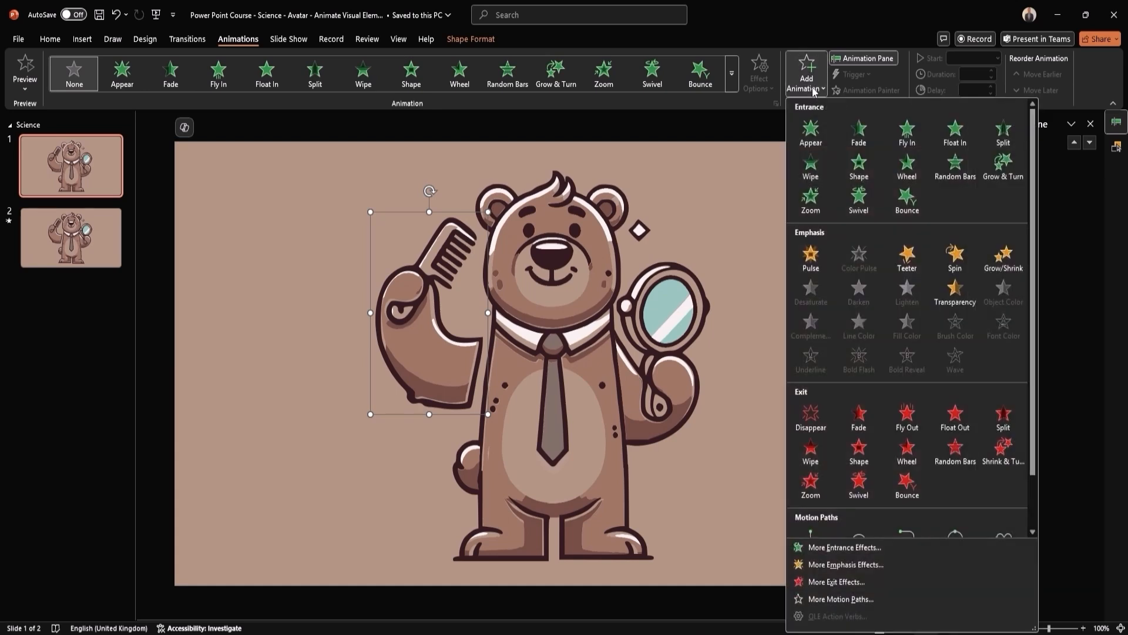
left_click(955, 256)
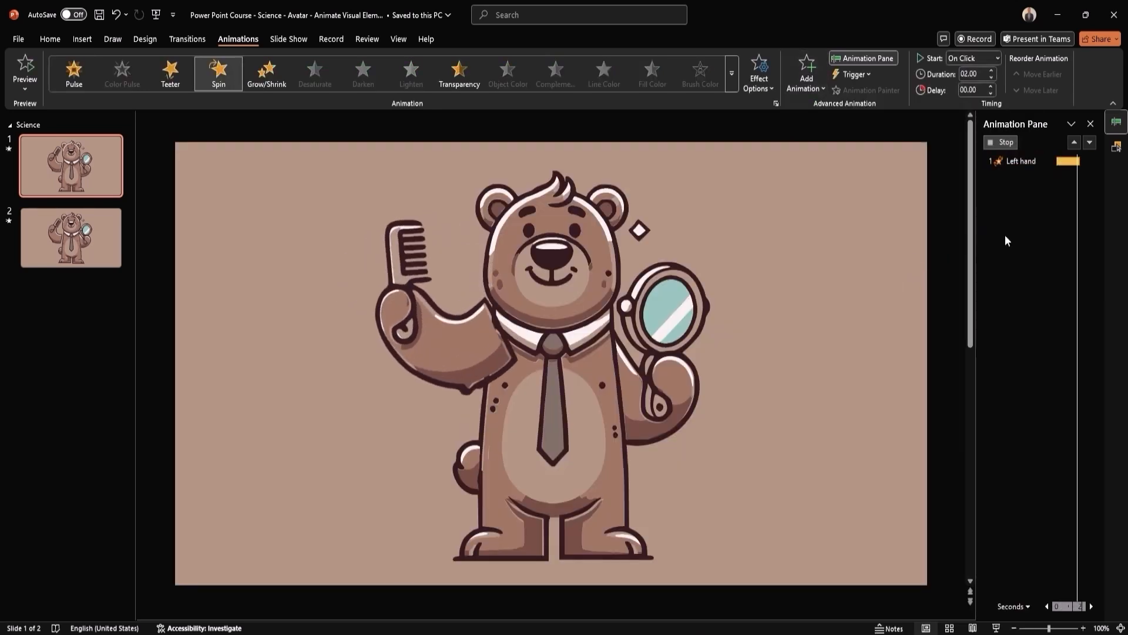
left_click(1044, 161)
left_click(1089, 161)
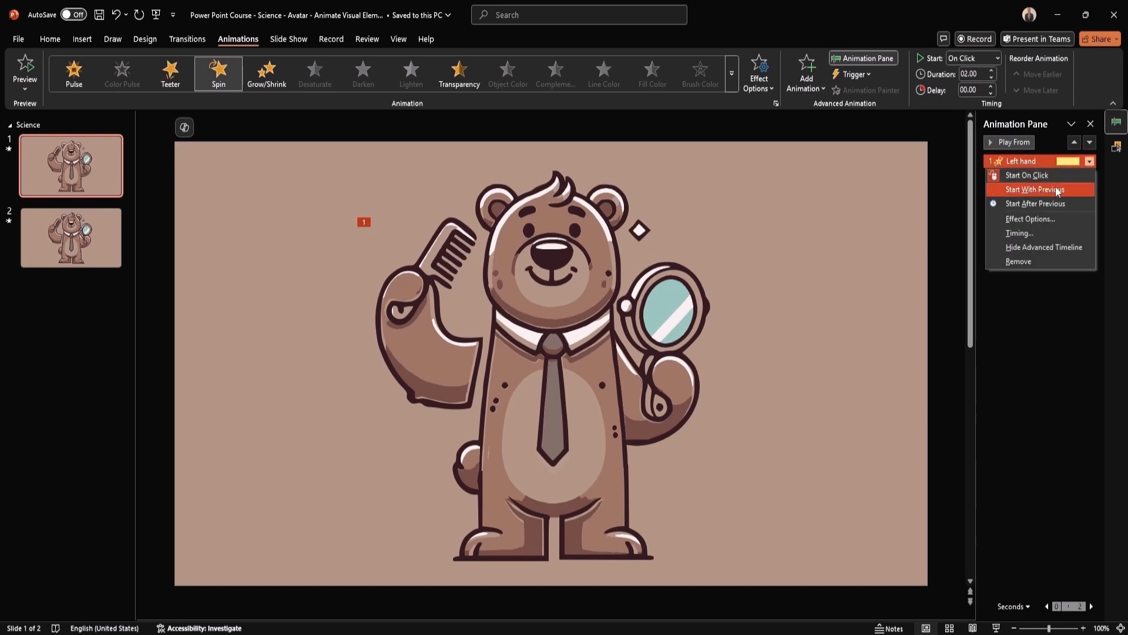
left_click(1055, 186)
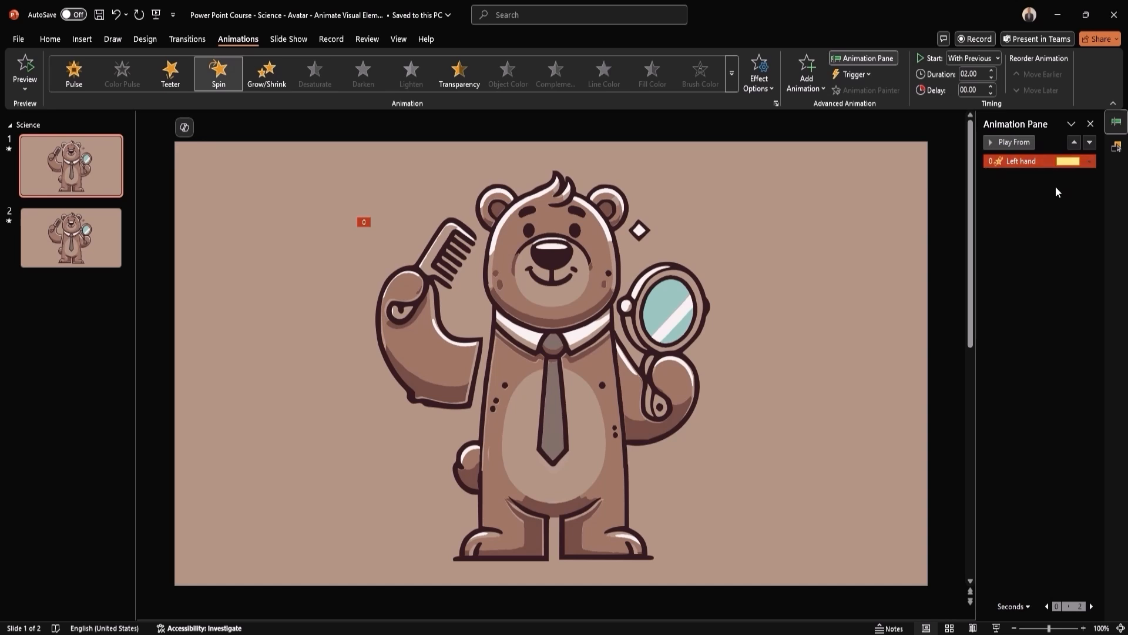
Set the comb arm's Spin amount to a custom 10° clockwise and turn on Auto-reverse
left_click(1090, 161)
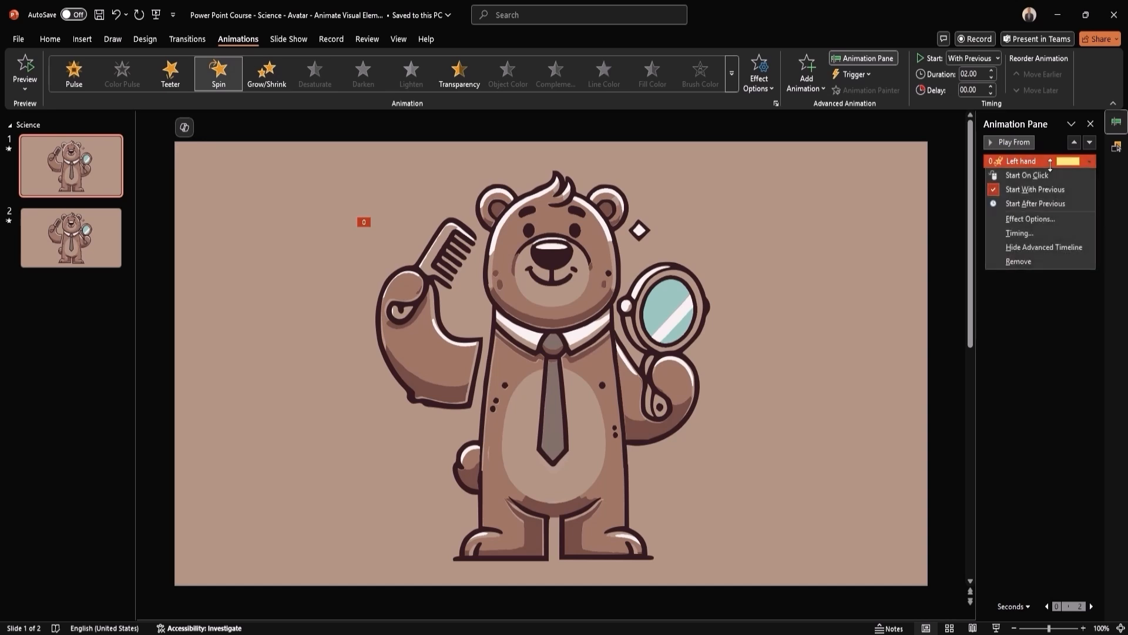
left_click(1038, 220)
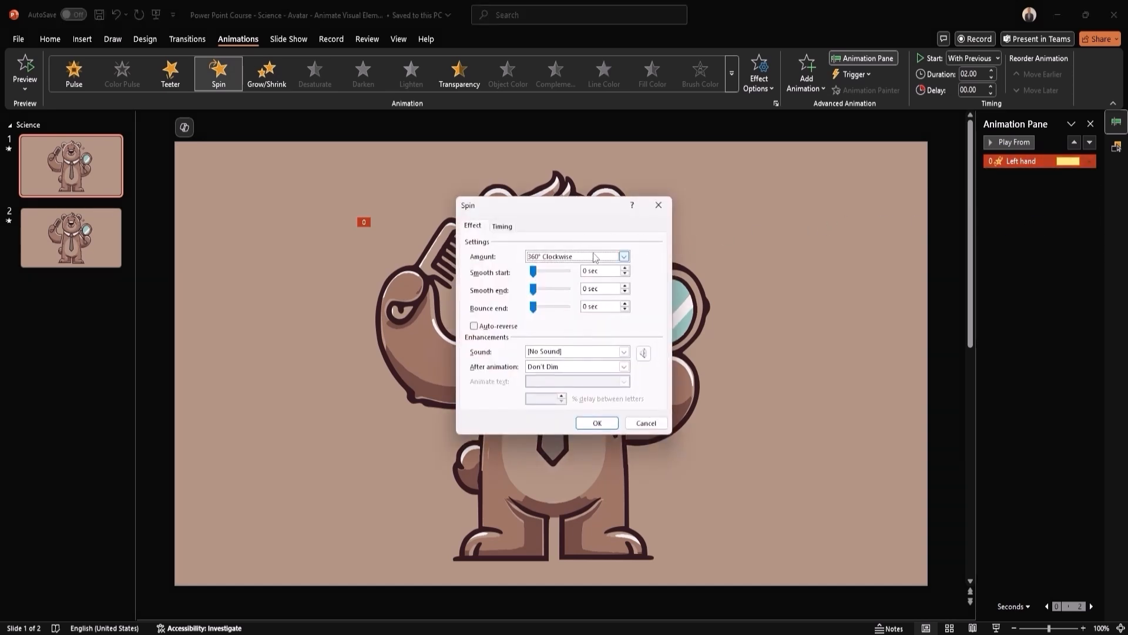
left_click(624, 256)
left_click(590, 324)
double_click(590, 325)
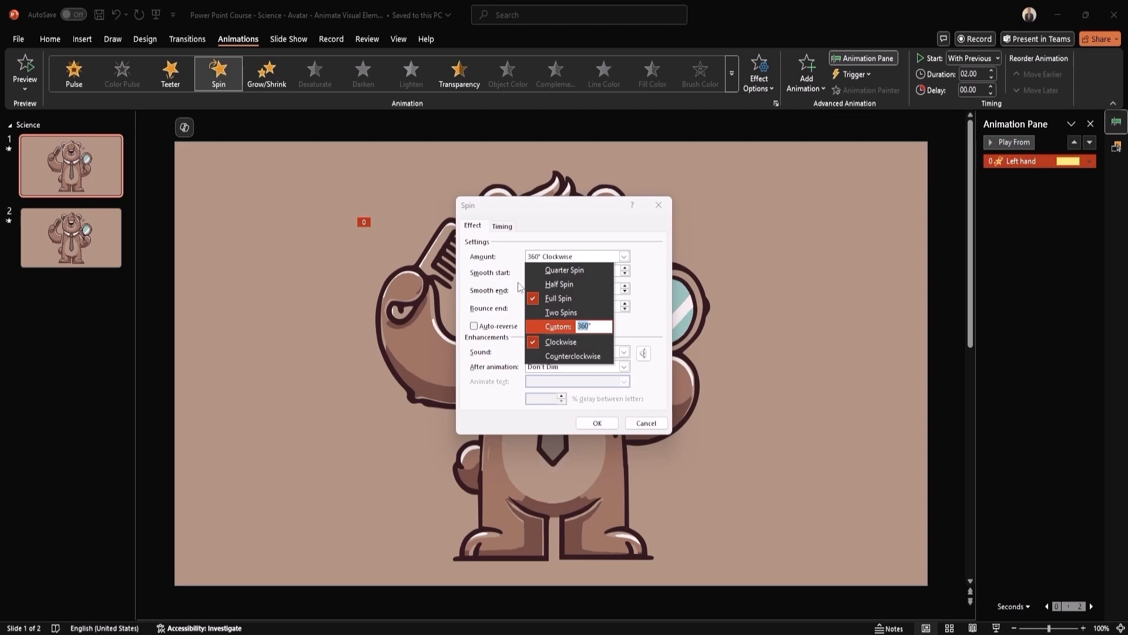
type("10")
key("Return")
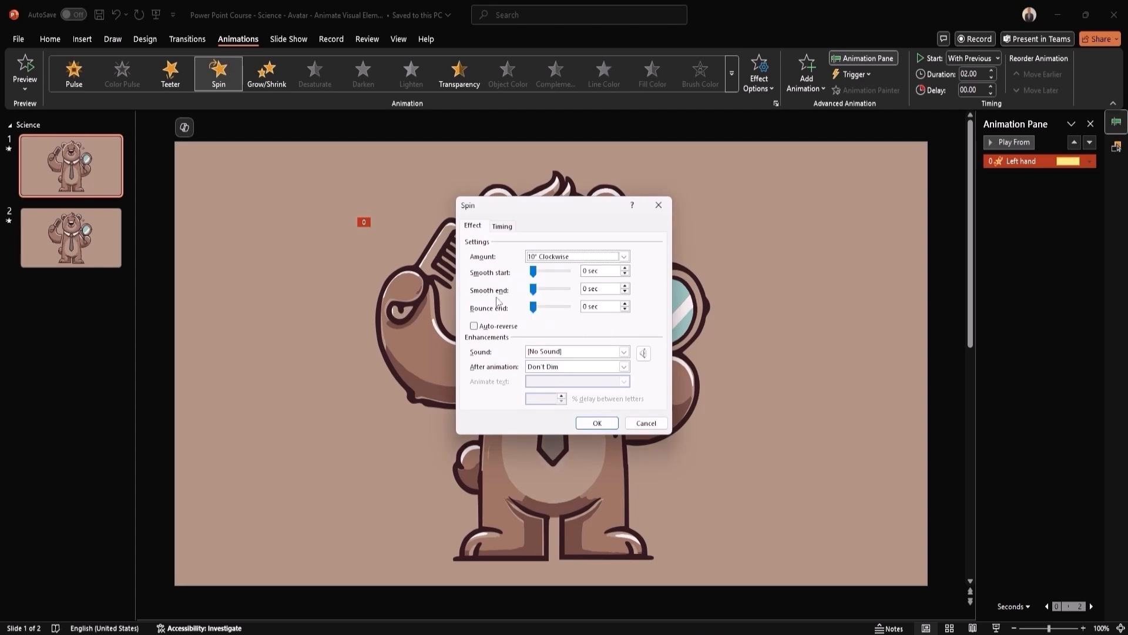
left_click(474, 326)
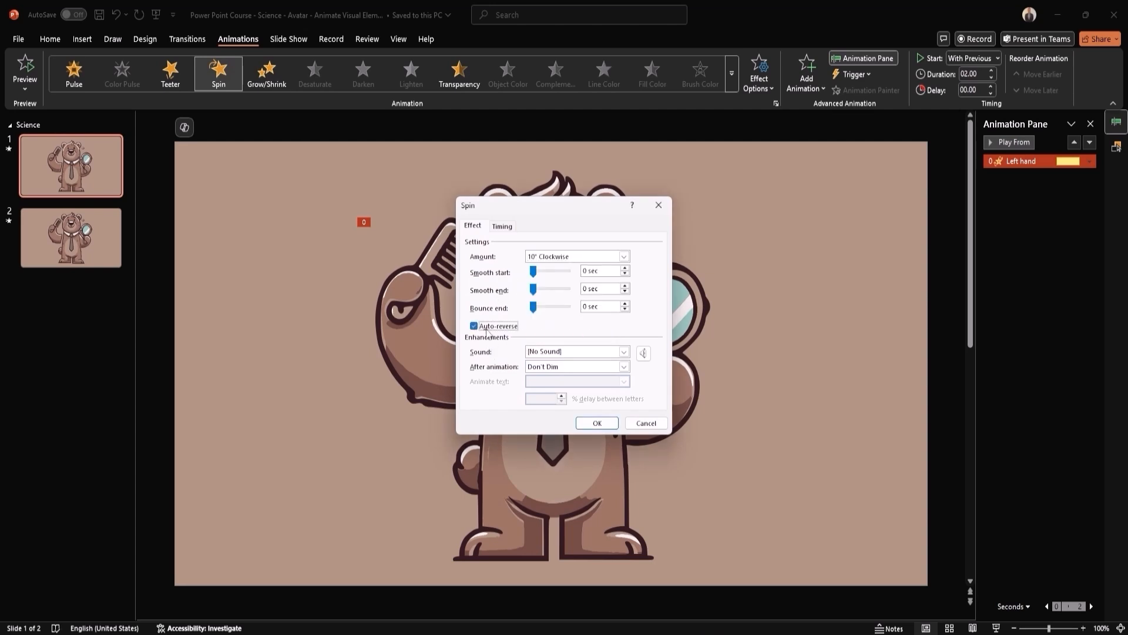
left_click(596, 423)
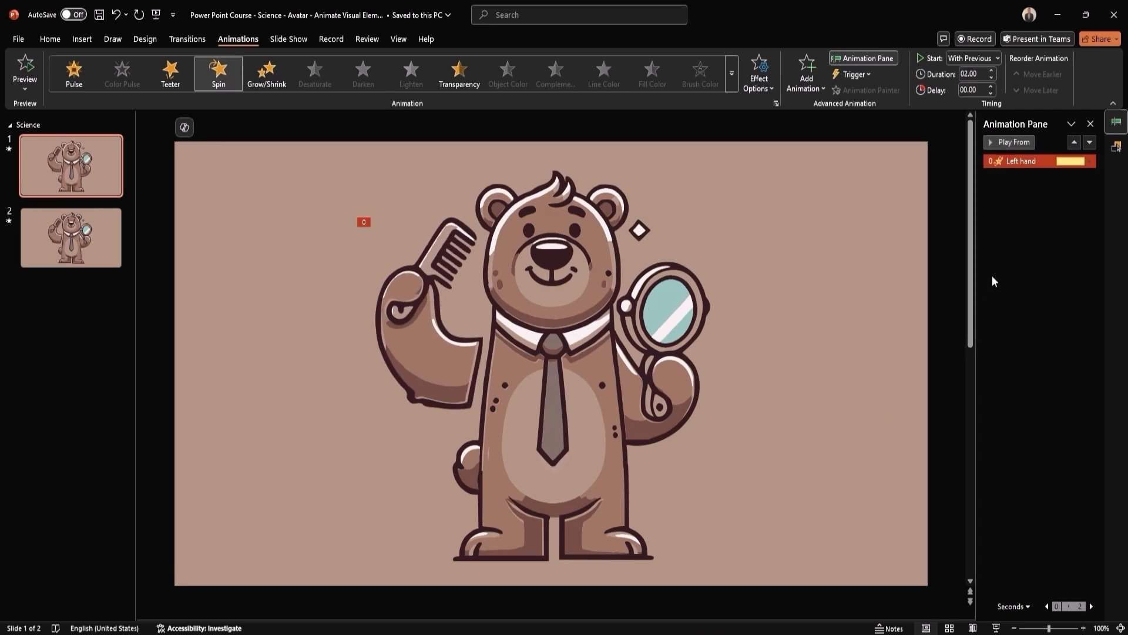
Set the comb arm's Spin duration to 0.5 seconds (Very Fast), repeating Until End of Slide, and preview it in the slide show
left_click(1090, 161)
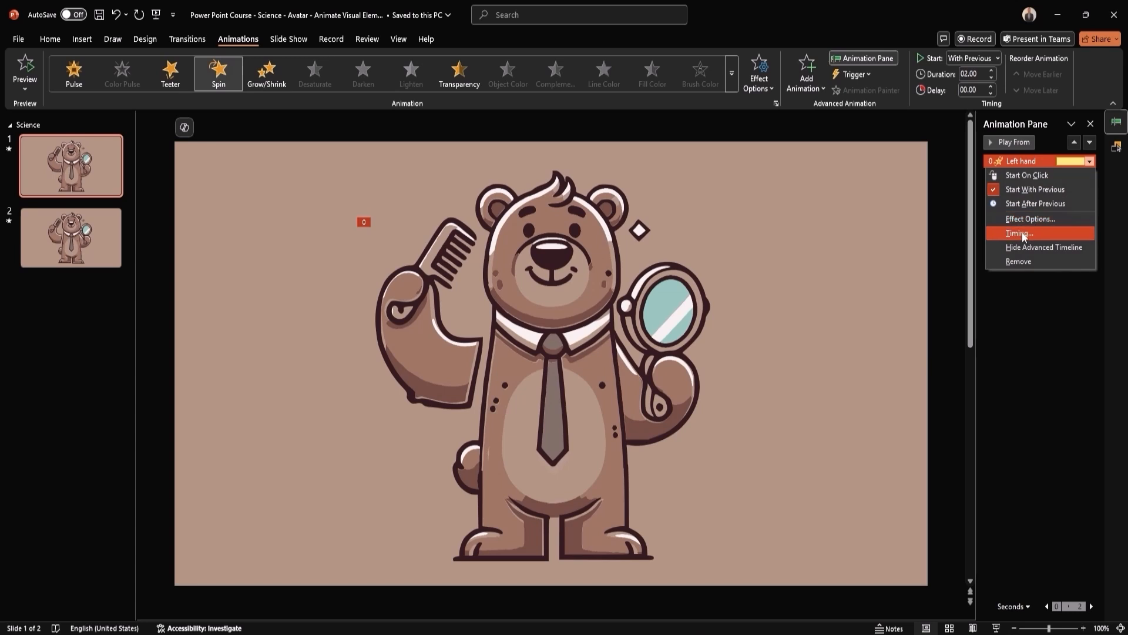
left_click(1022, 232)
left_click(595, 273)
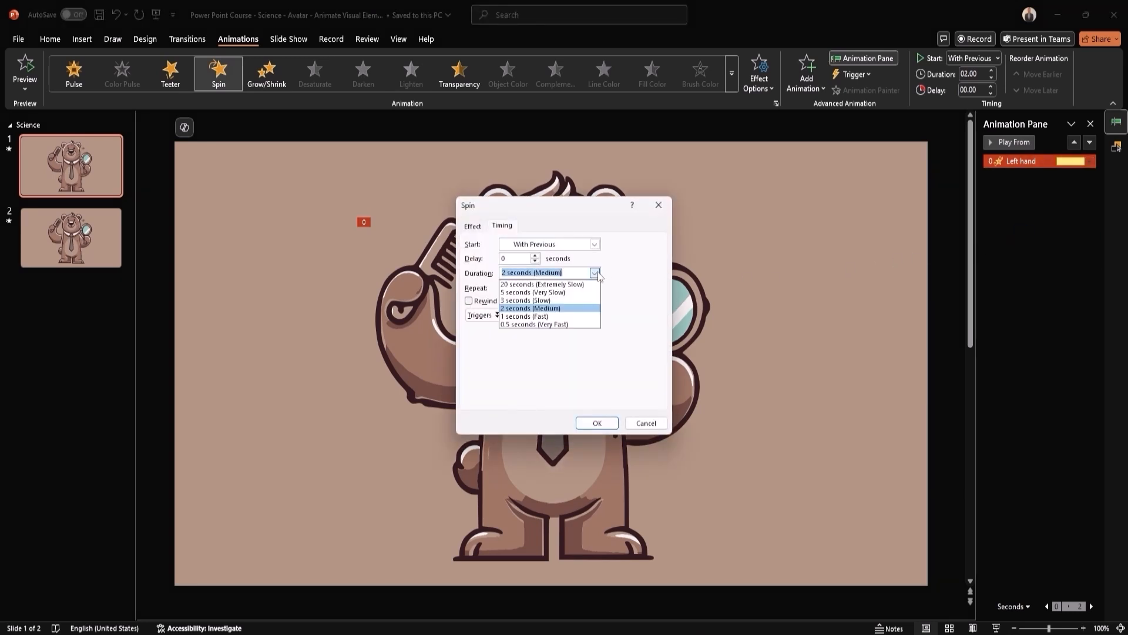
left_click(581, 324)
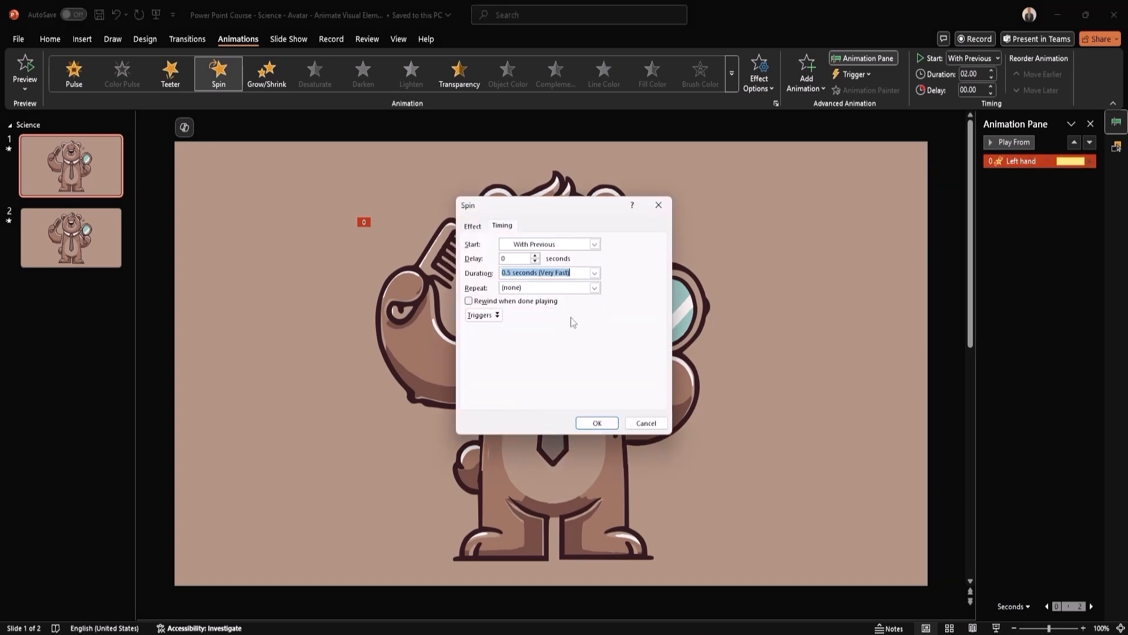
left_click(594, 288)
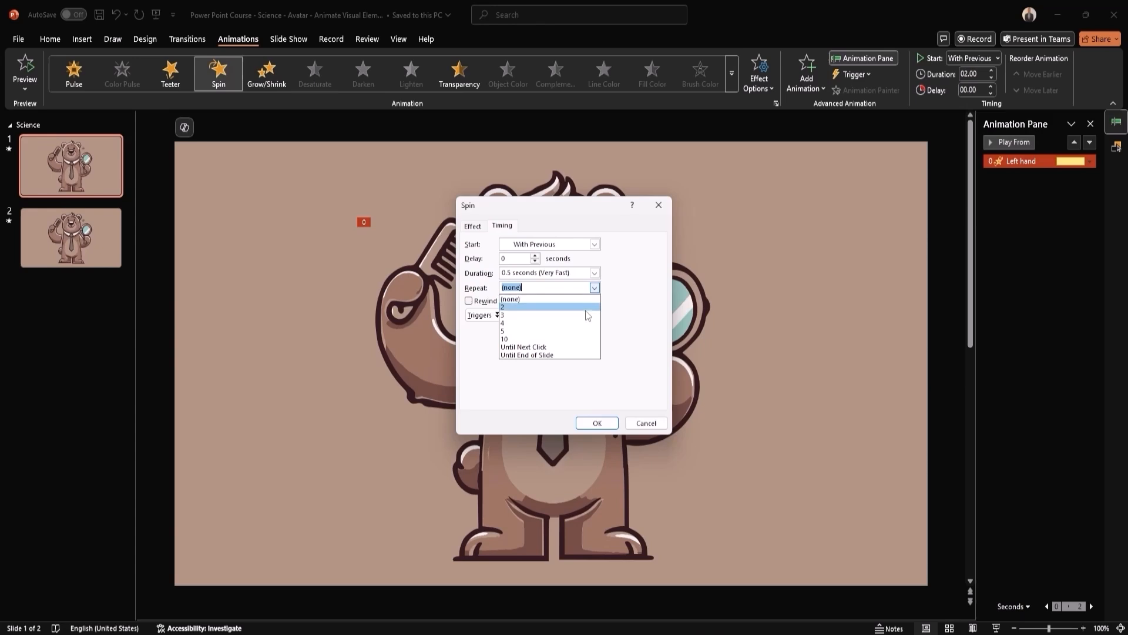
left_click(567, 355)
left_click(597, 424)
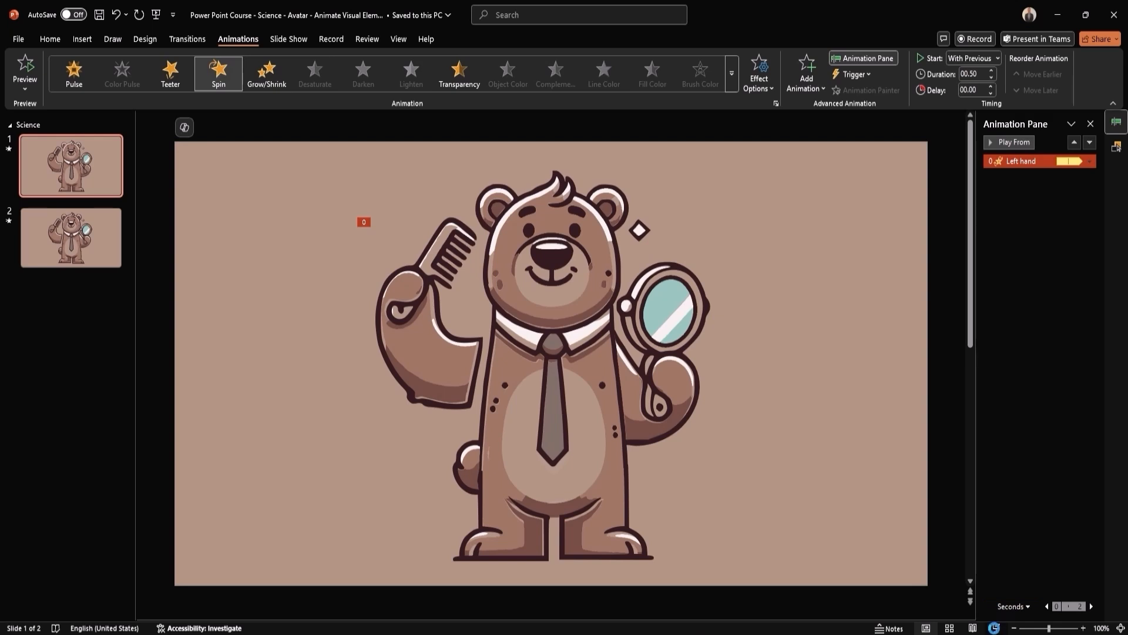
left_click(996, 627)
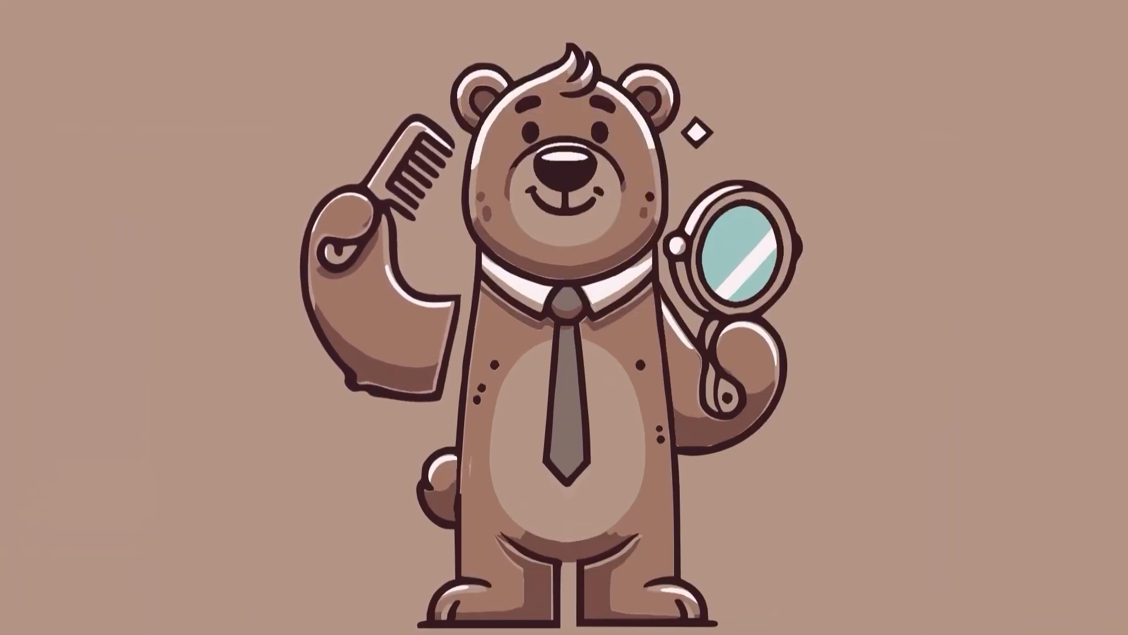
key("Escape")
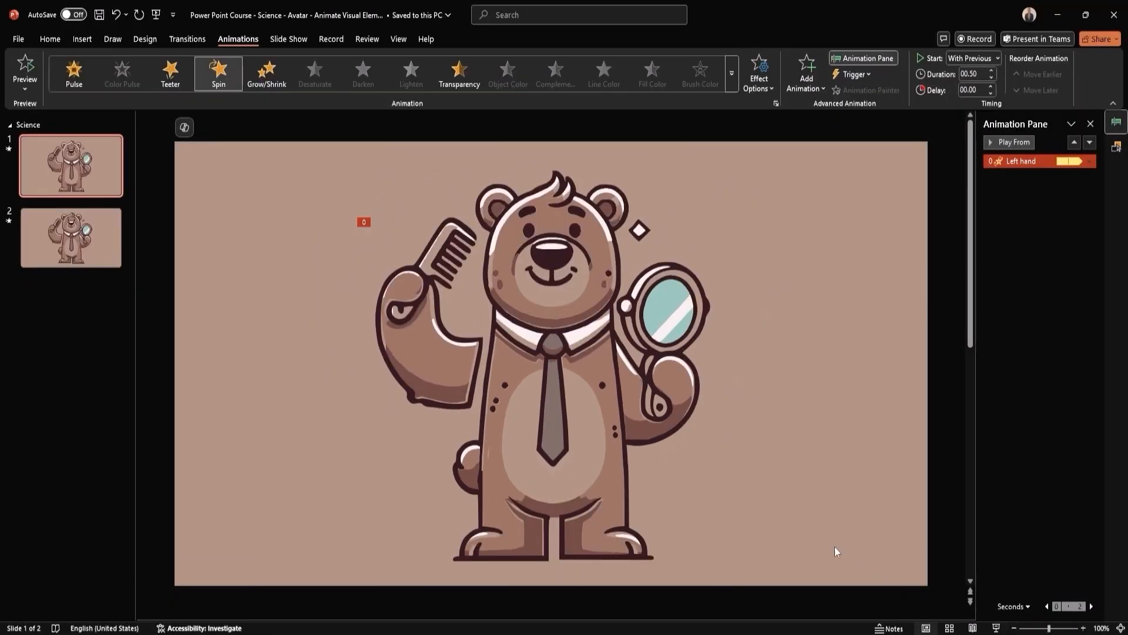
Rotate the comb arm slightly counterclockwise, nudge it toward the torso, and preview the motion in the slide show
left_click(449, 251)
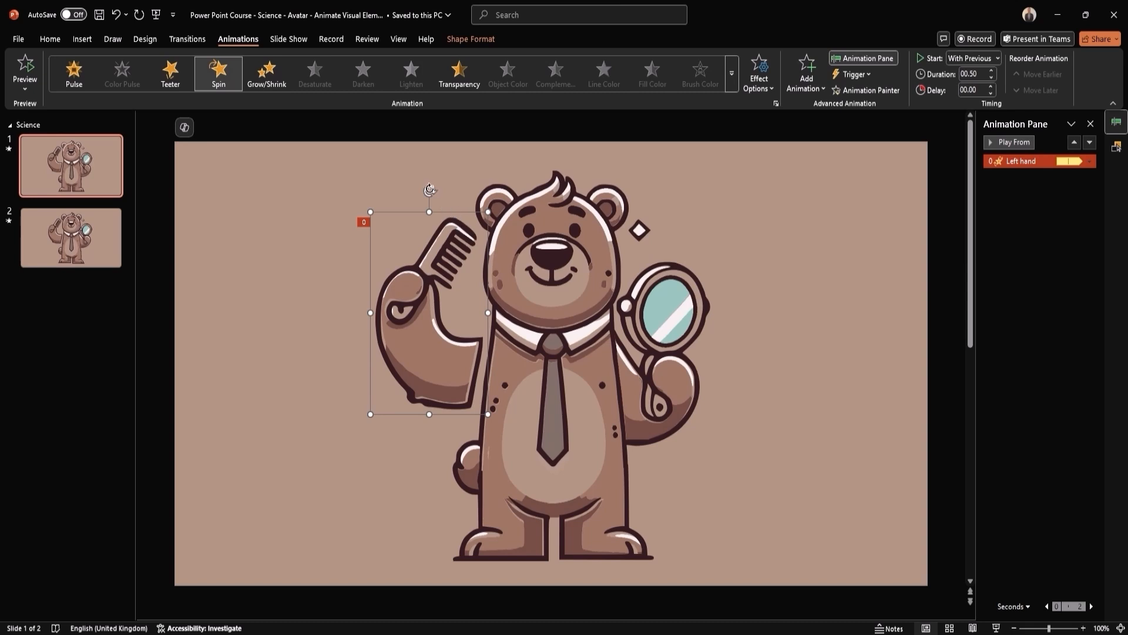
left_click_drag(430, 189, 421, 191)
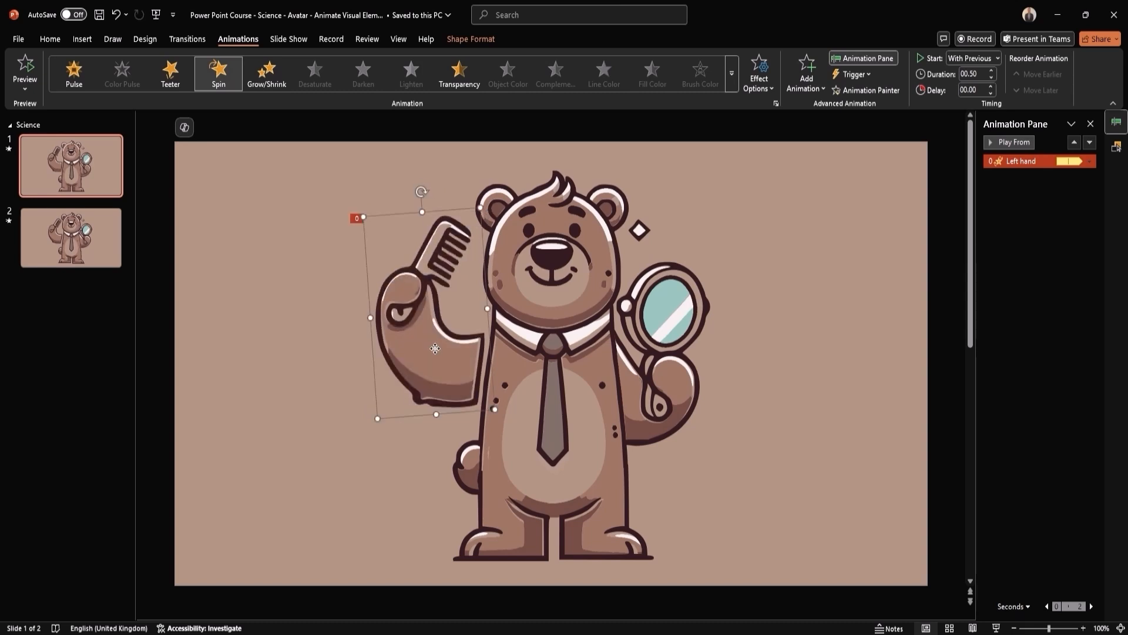
left_click_drag(435, 348, 437, 347)
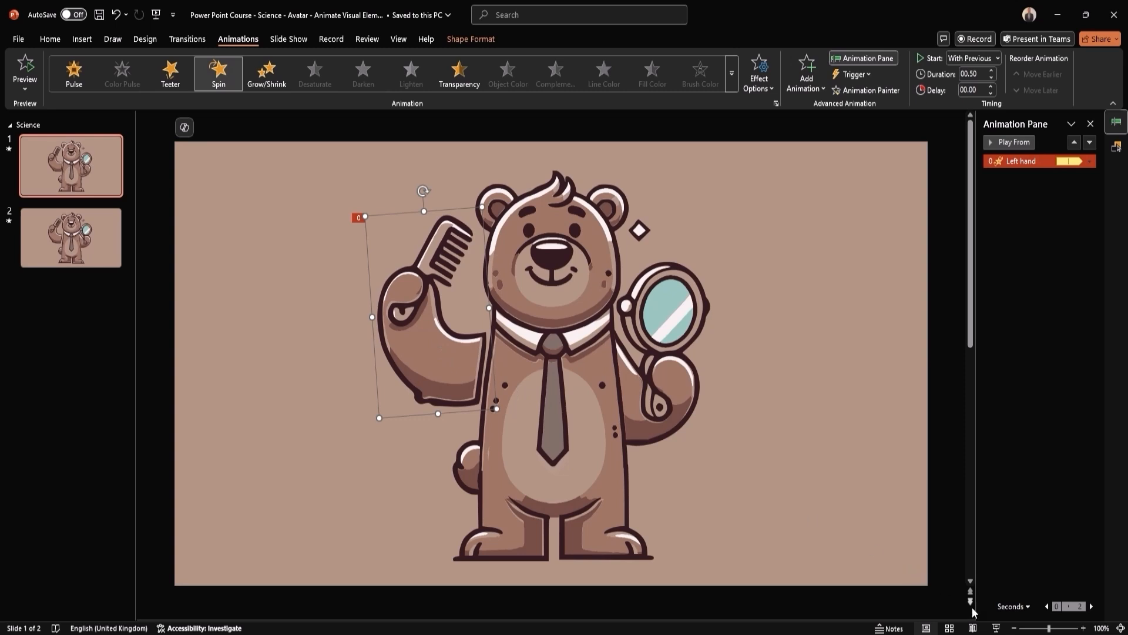
left_click(996, 628)
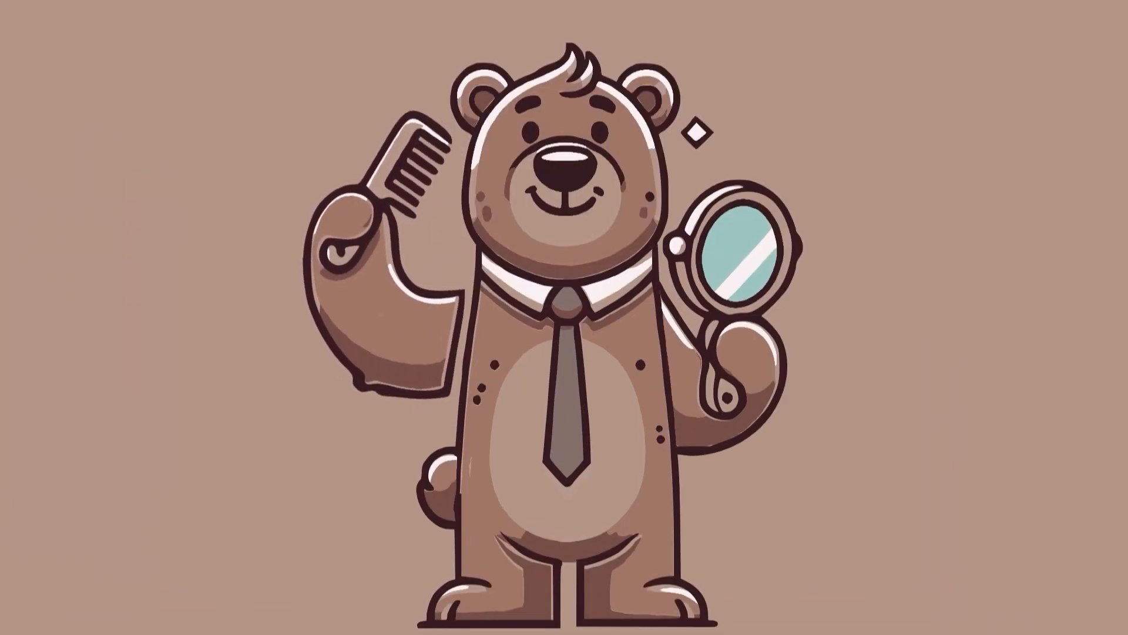
key("Escape")
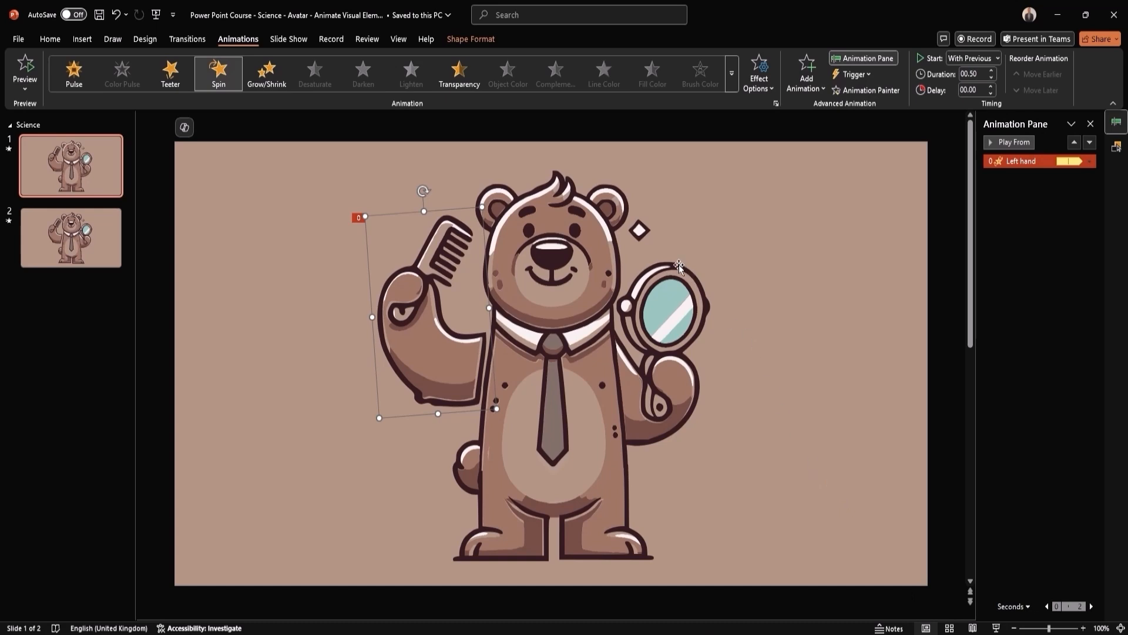
Add a Swivel entrance animation to the small star above the mirror and set it to start With Previous
left_click(640, 228)
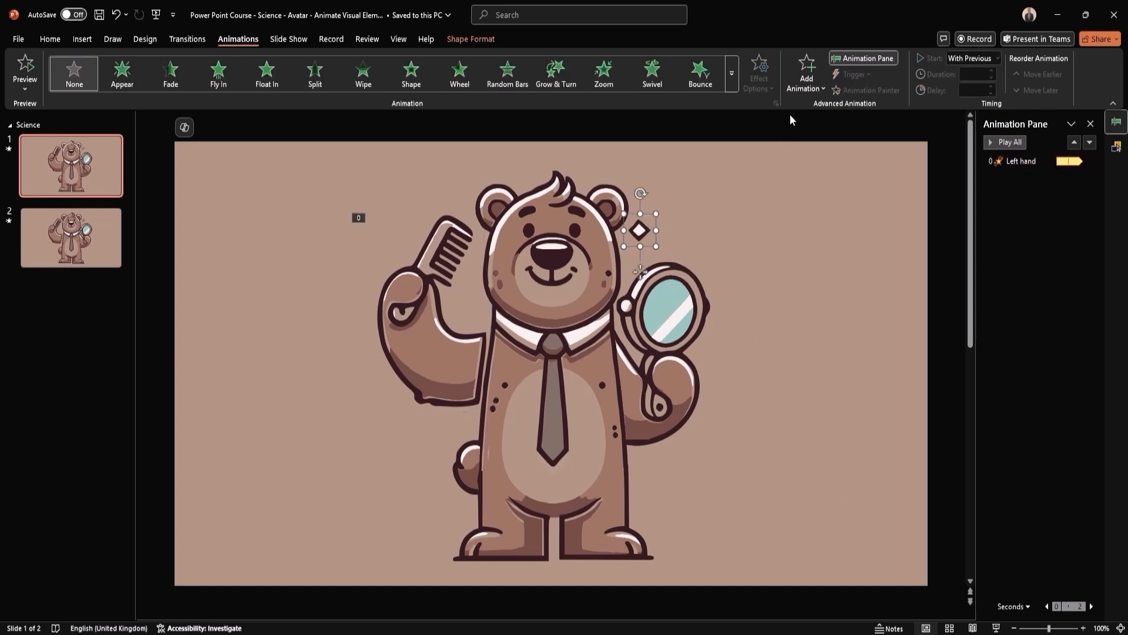
left_click(816, 92)
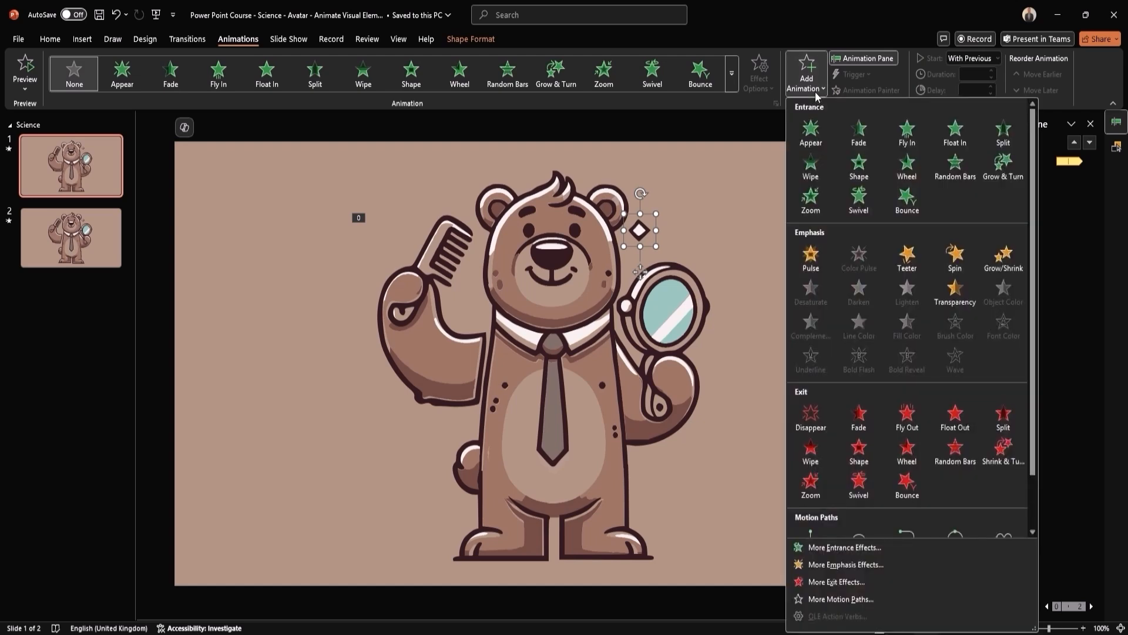
left_click(860, 198)
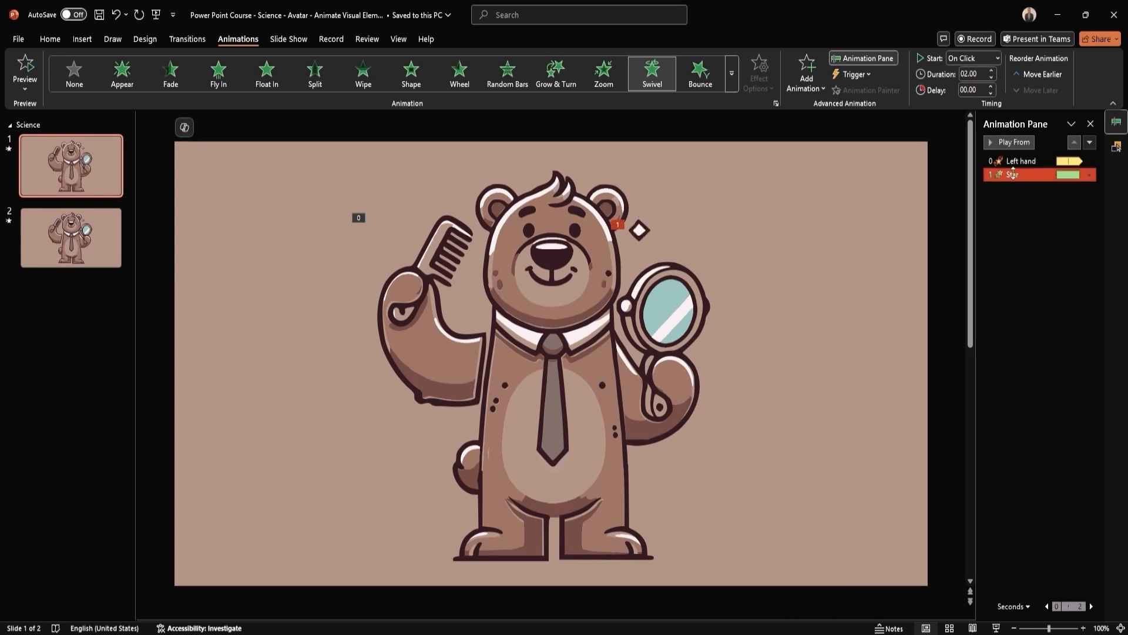
right_click(1026, 177)
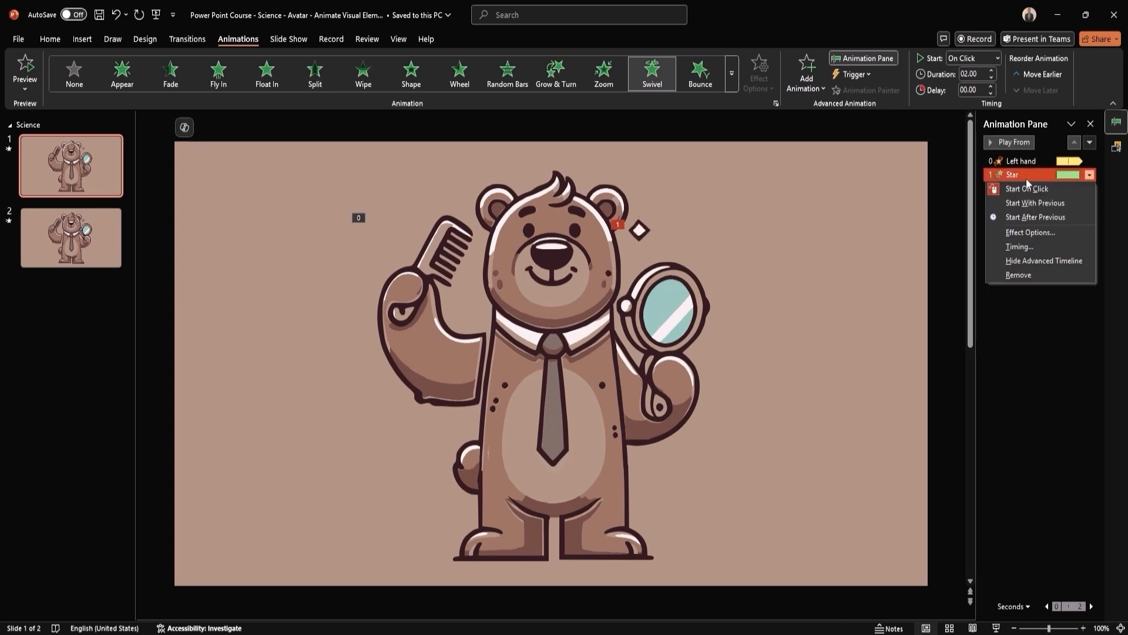
left_click(1052, 204)
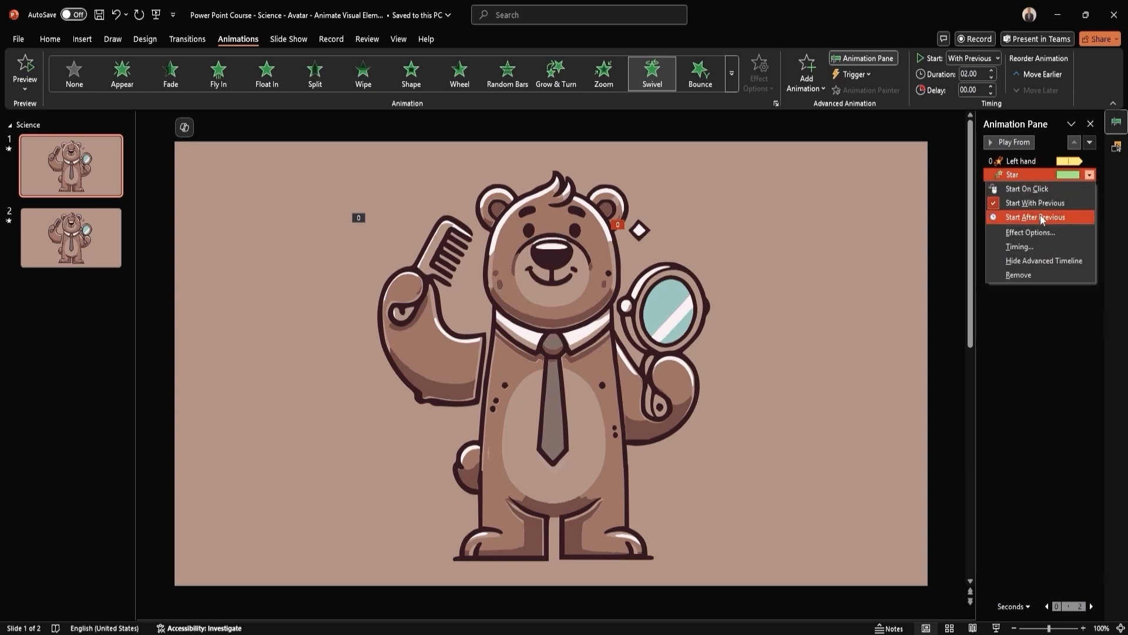
Set the star's Swivel animation to repeat Until End of Slide
left_click(1020, 247)
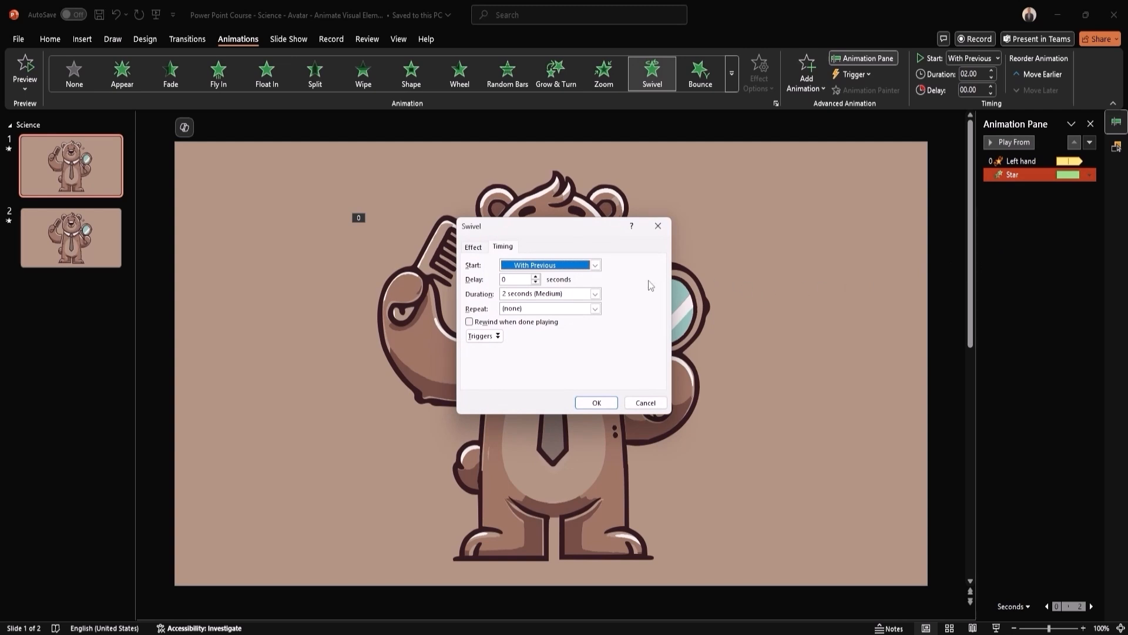
left_click(595, 309)
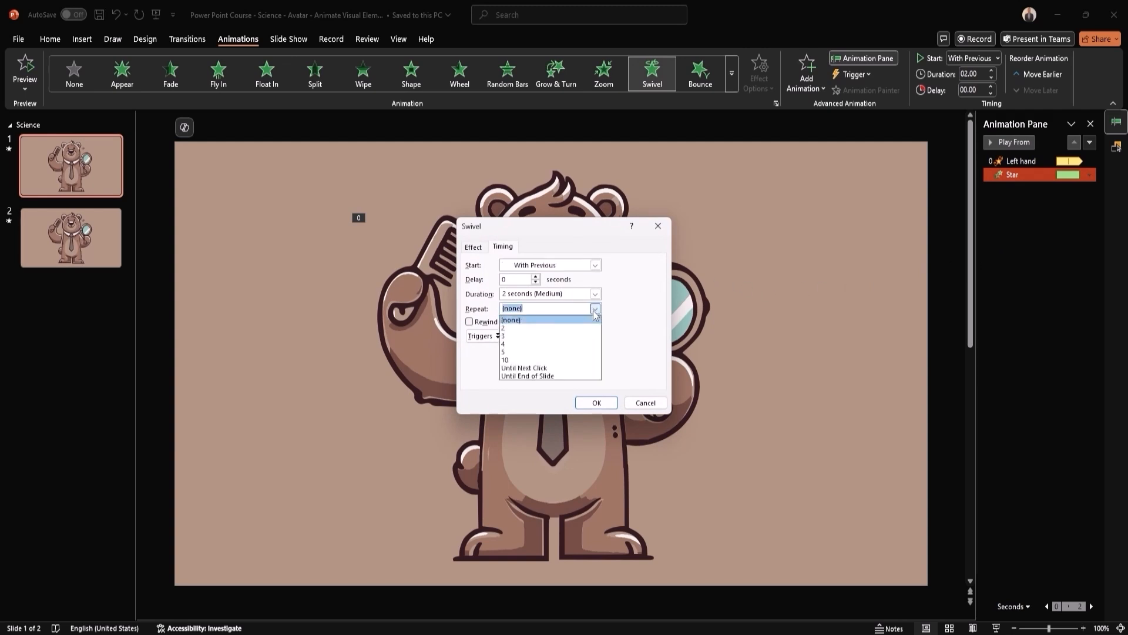
left_click(559, 375)
left_click(597, 403)
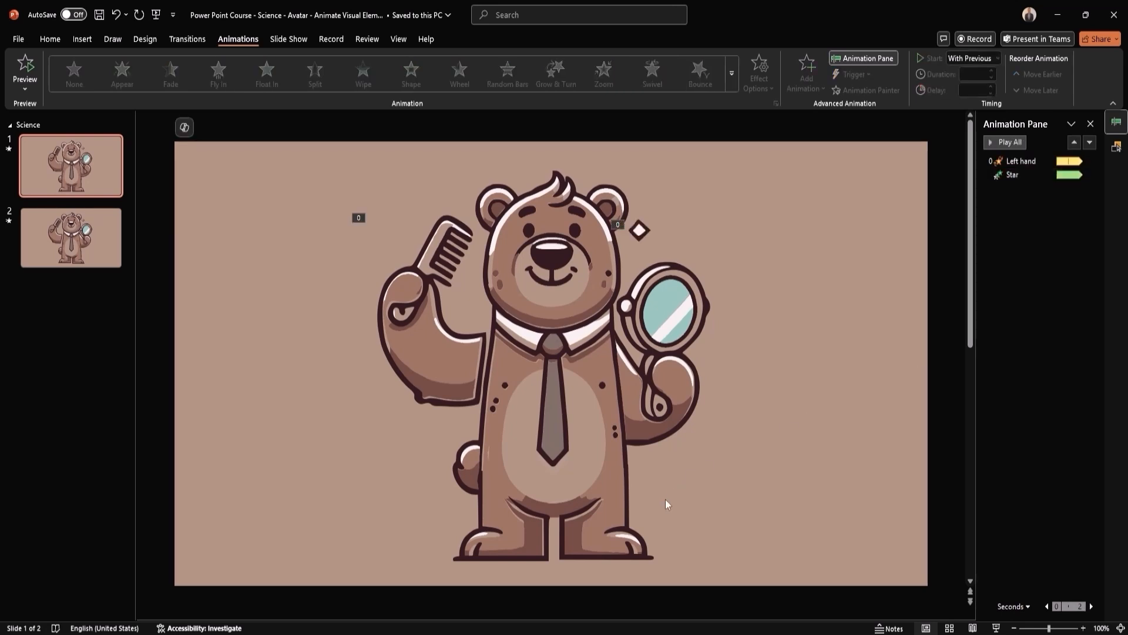
Add a Lines motion path to the bear's right foot and set it to start With Previous
left_click(630, 541)
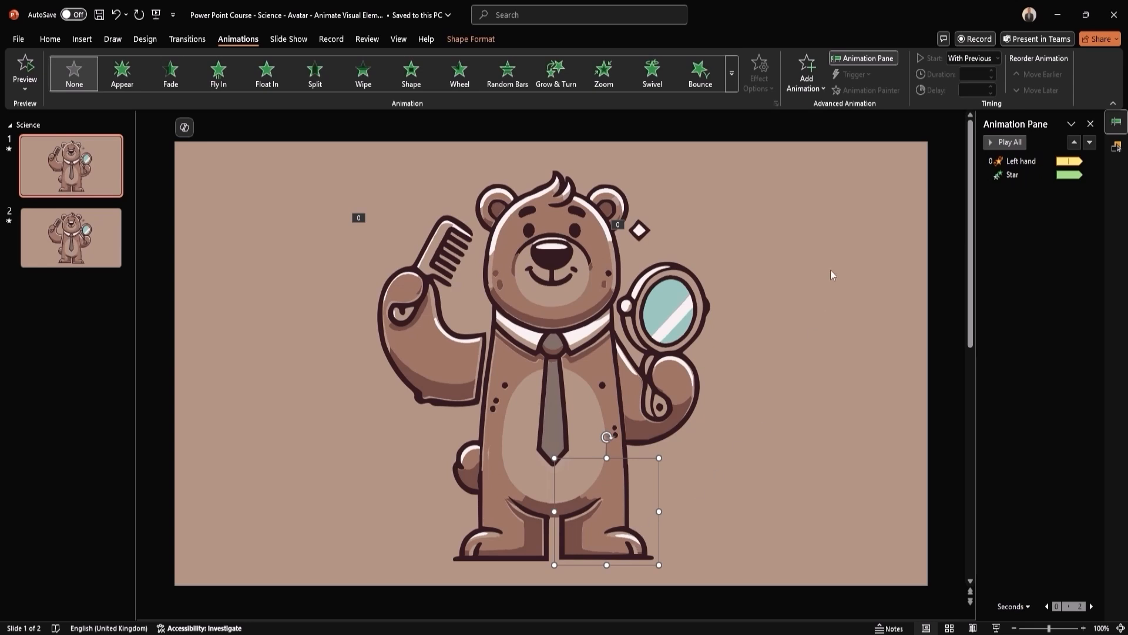
left_click(816, 93)
scroll(859, 211, "down", 2)
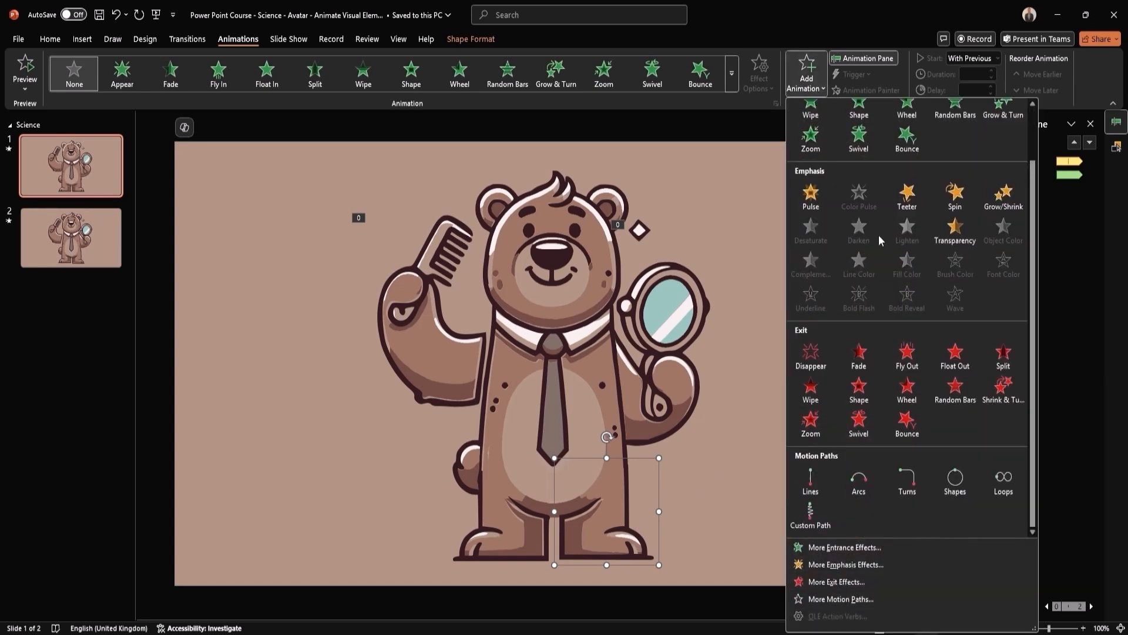
left_click(810, 483)
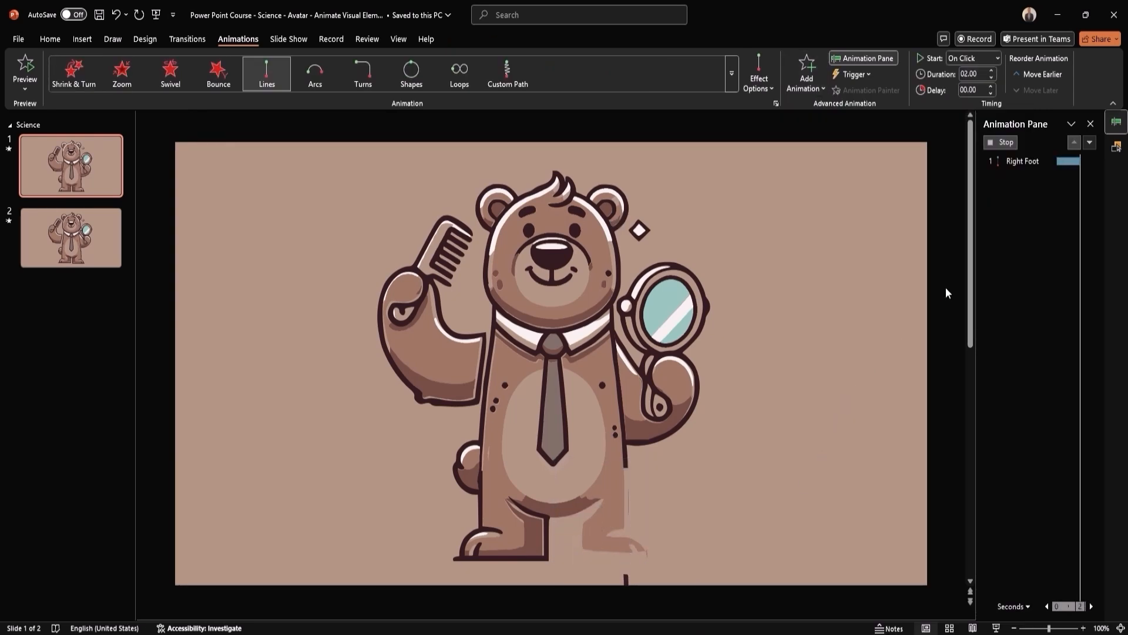
left_click(1089, 188)
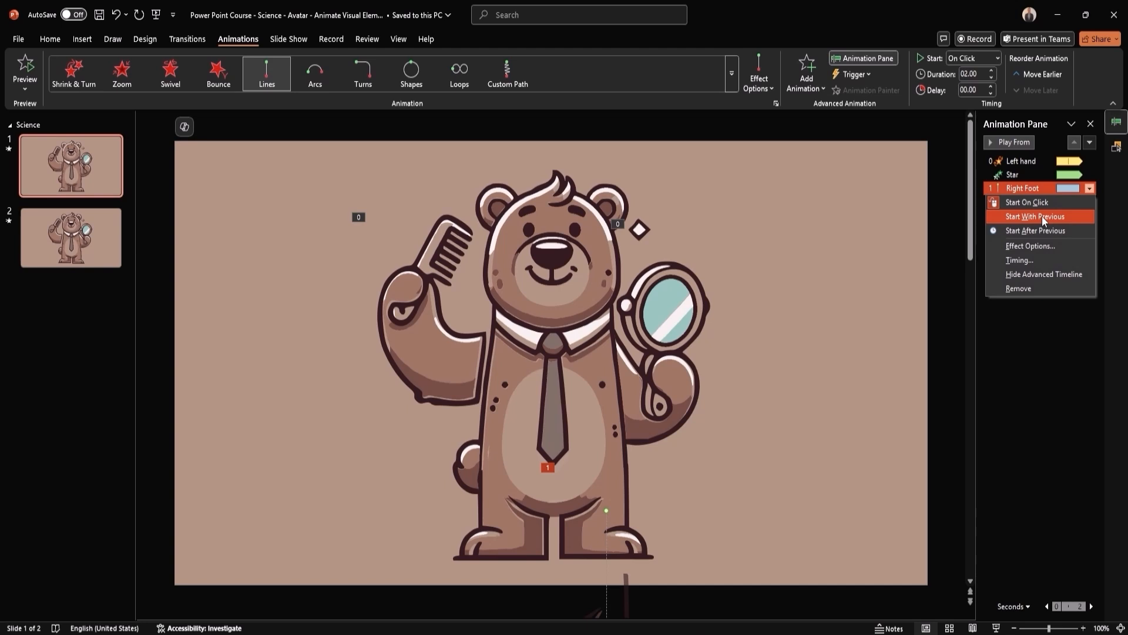
left_click(1042, 217)
Turn on Auto-reverse for the right foot's downward motion path
right_click(1040, 189)
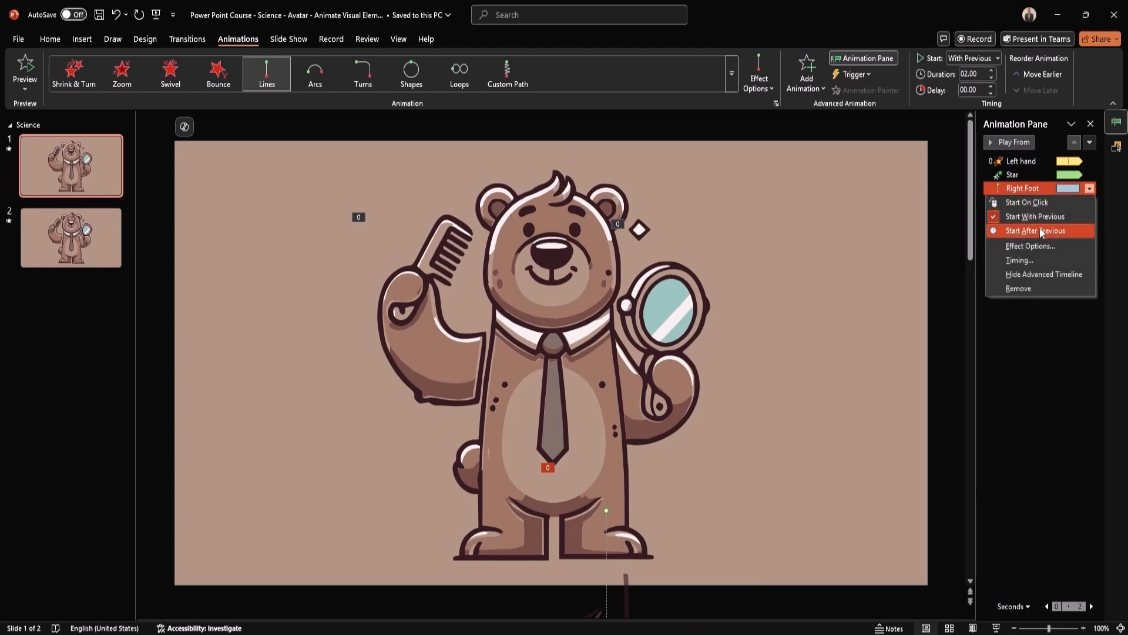
left_click(1042, 245)
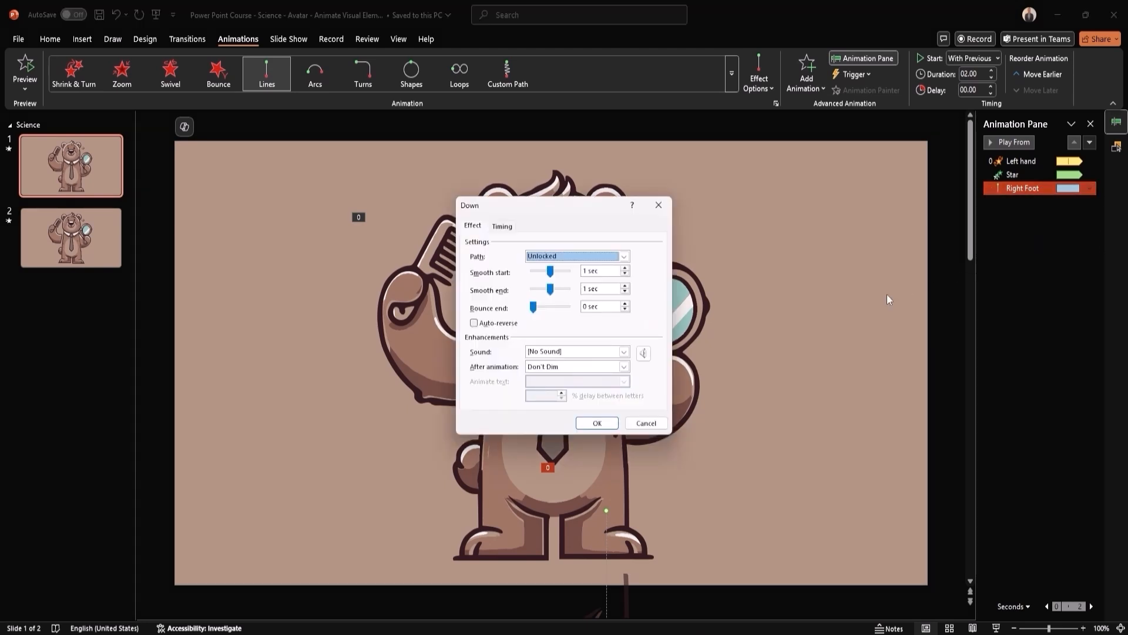
left_click(474, 323)
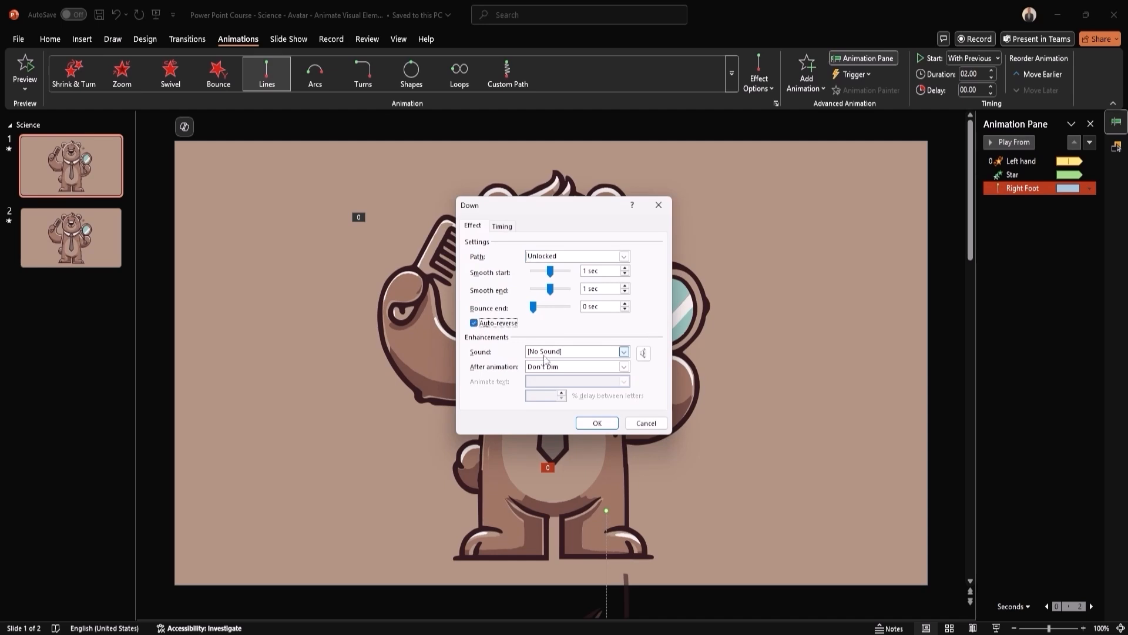
left_click(590, 425)
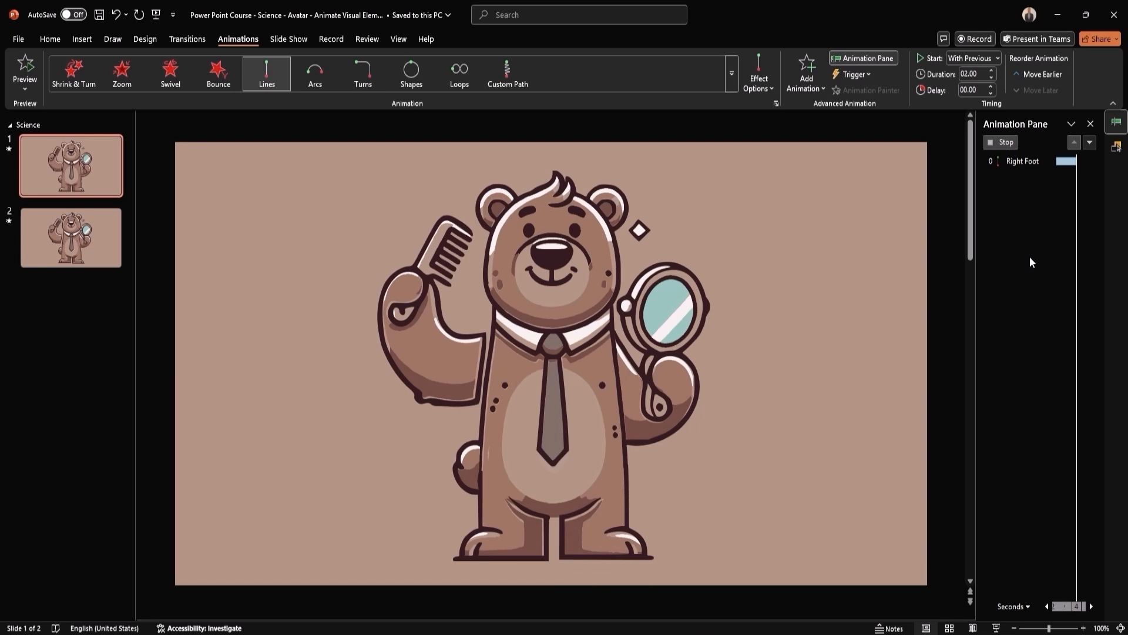
Set the right foot's motion path duration to 0.5 seconds (Very Fast), repeating Until End of Slide
right_click(1049, 188)
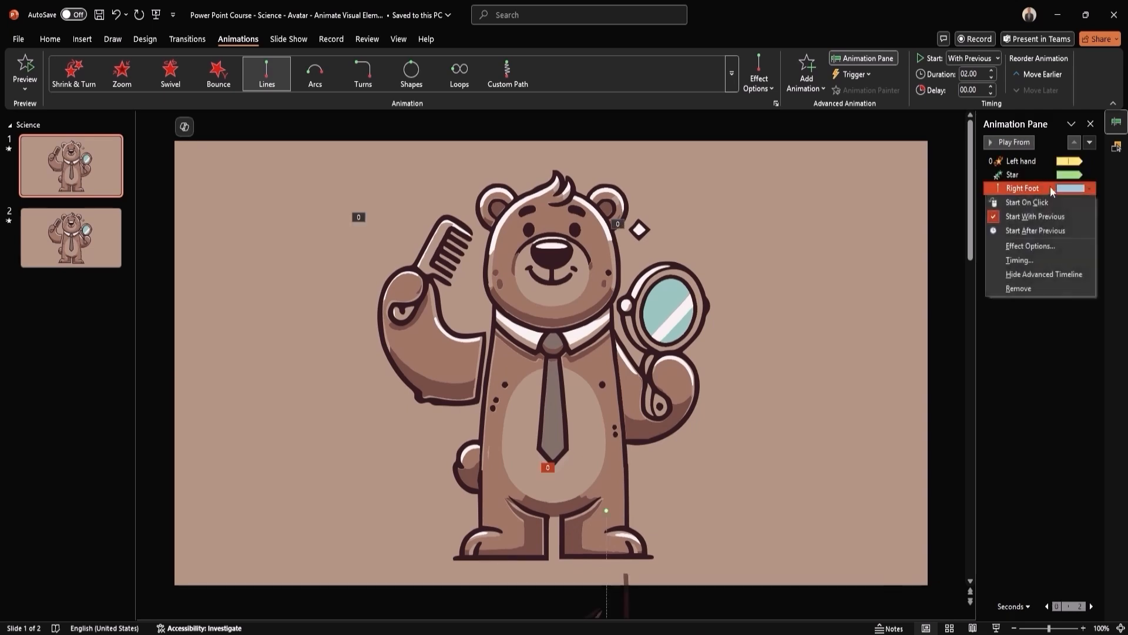
left_click(1033, 259)
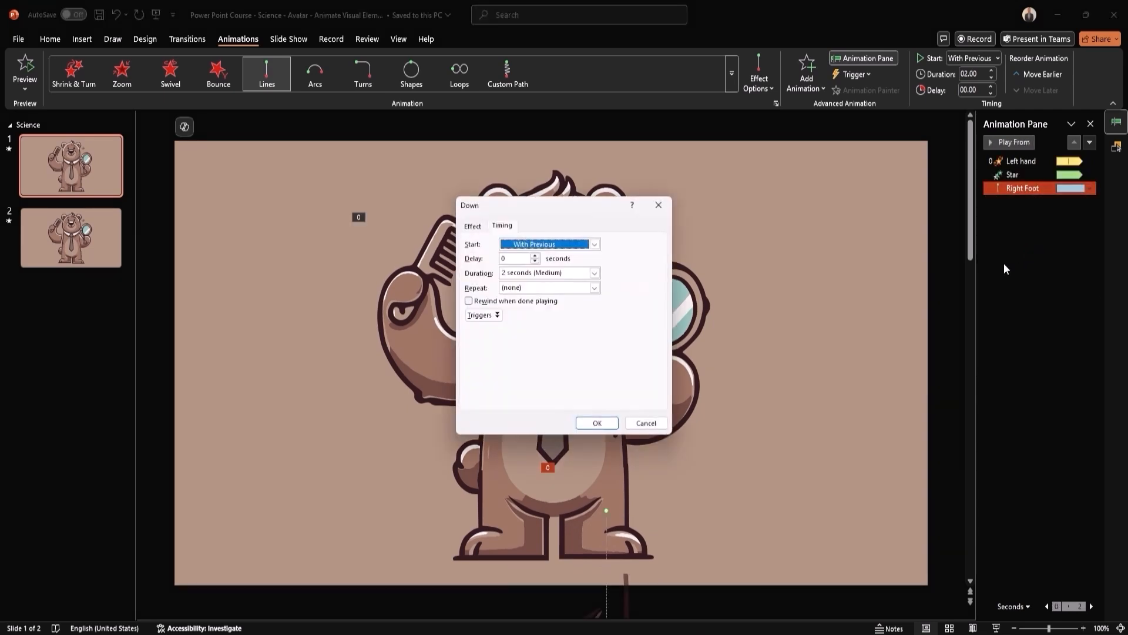
left_click(594, 273)
left_click(569, 324)
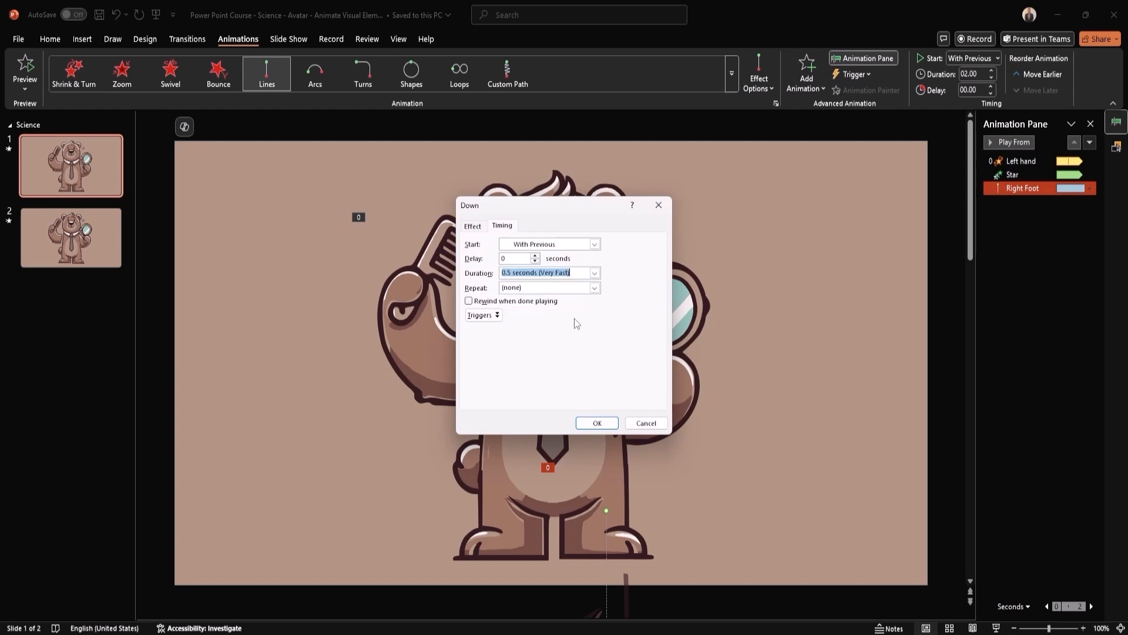
left_click(594, 287)
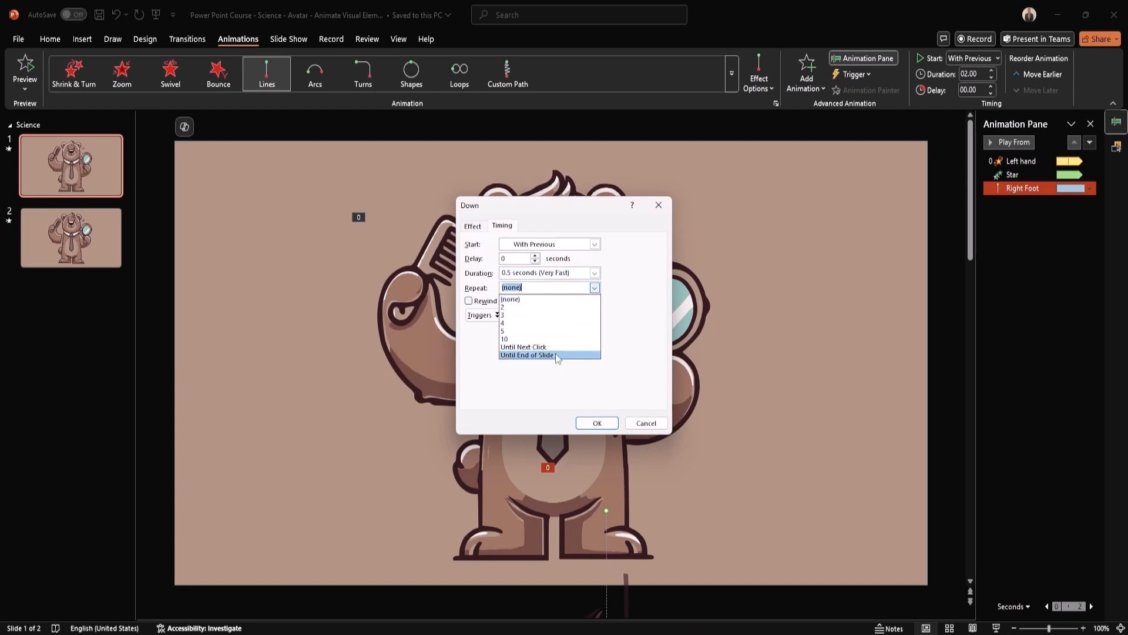
left_click(555, 354)
left_click(594, 424)
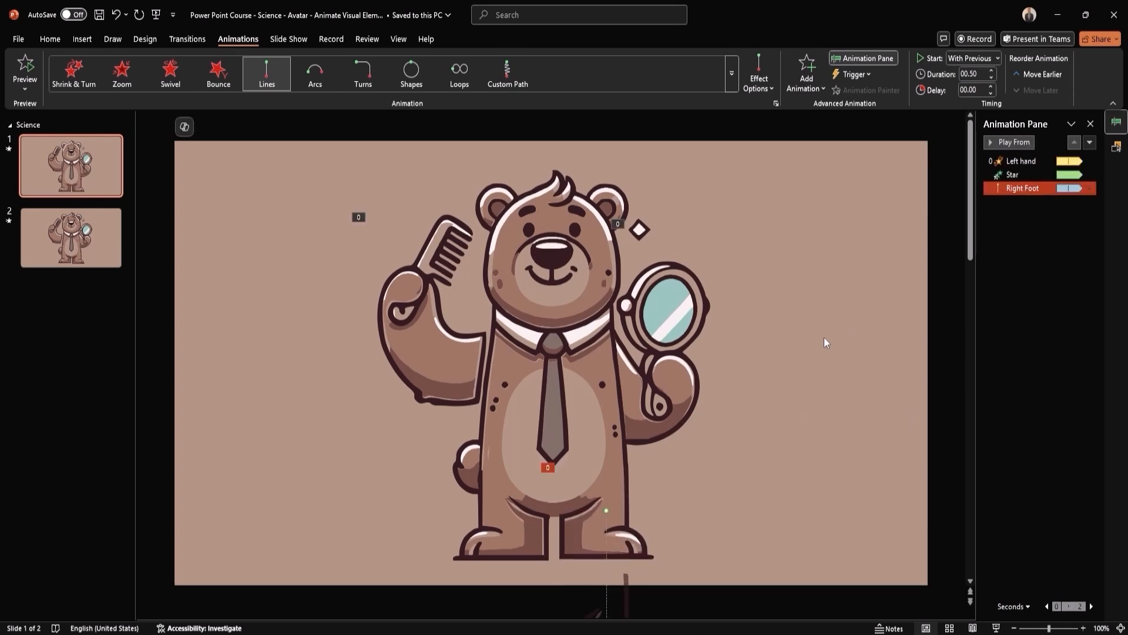
Shorten the right foot's motion path to a very small downward movement and preview it in the slide show
scroll(824, 338, "down", 1)
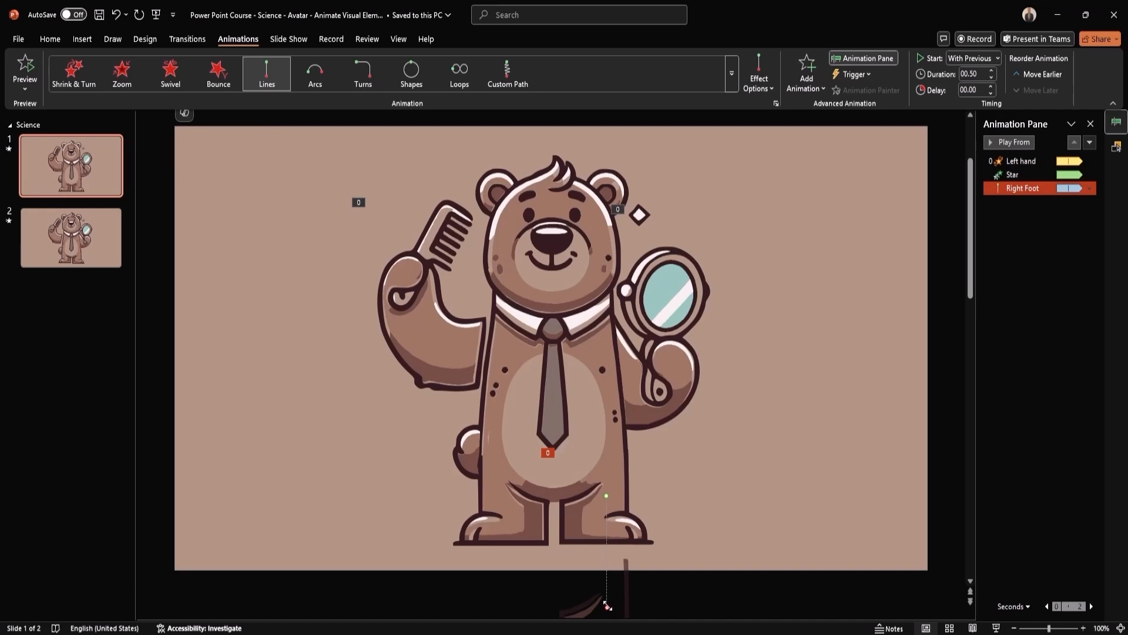
left_click_drag(607, 605, 607, 496)
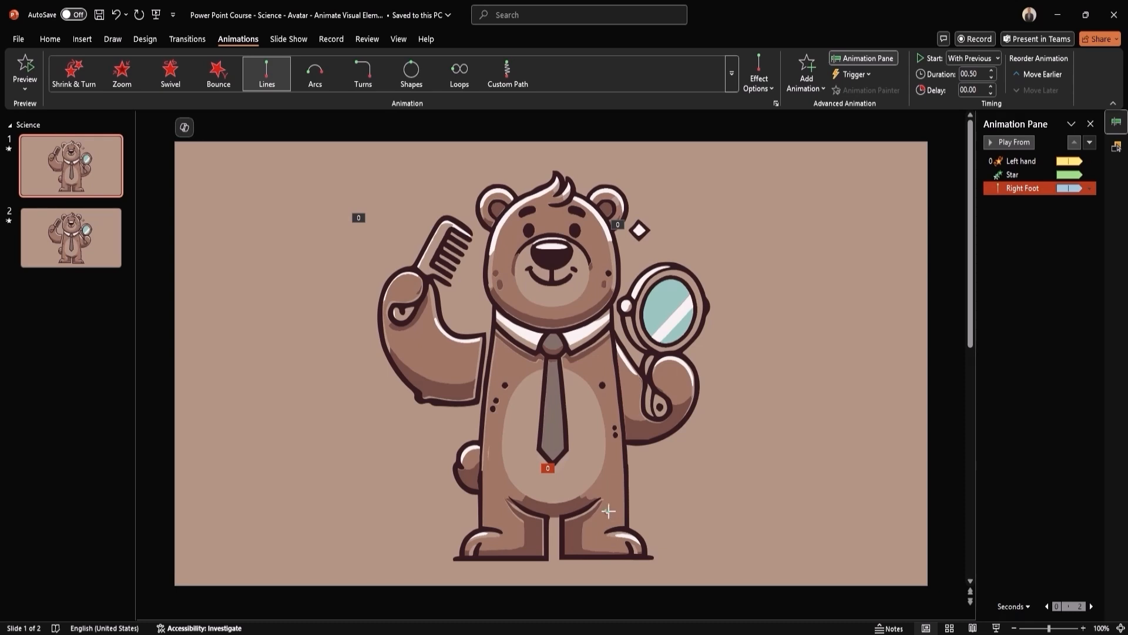
left_click_drag(608, 511, 606, 516)
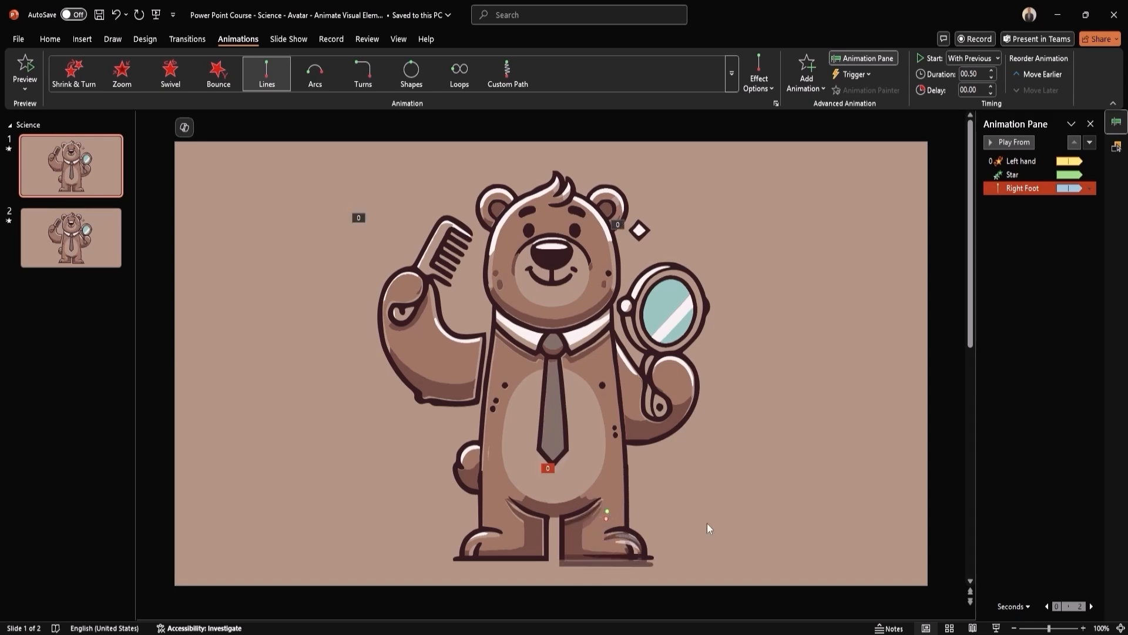
left_click(996, 627)
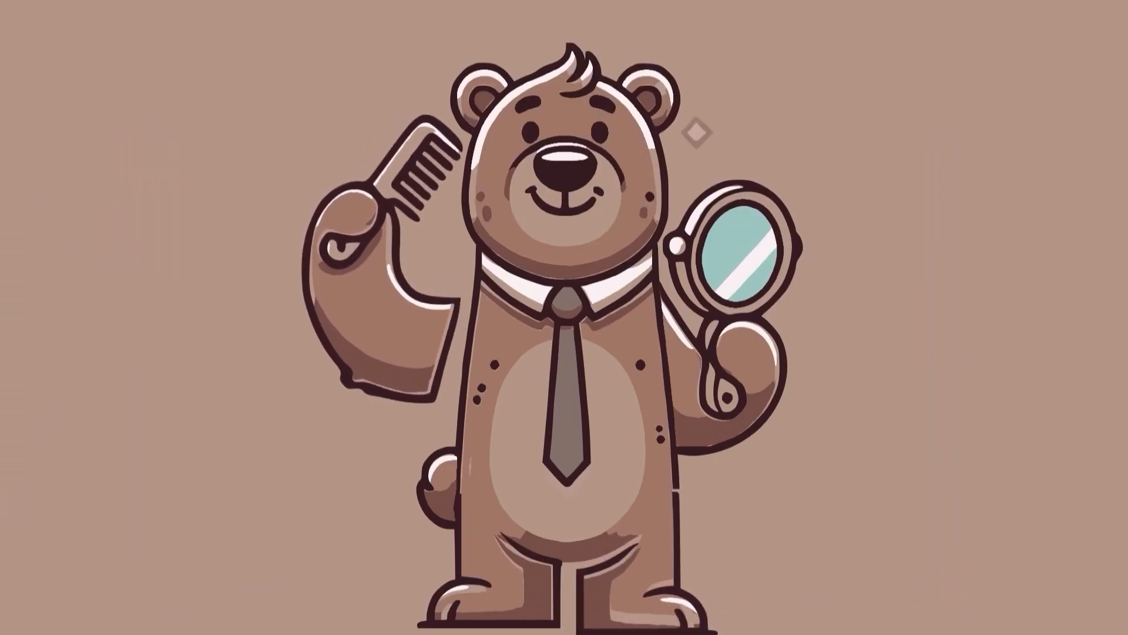
key("Escape")
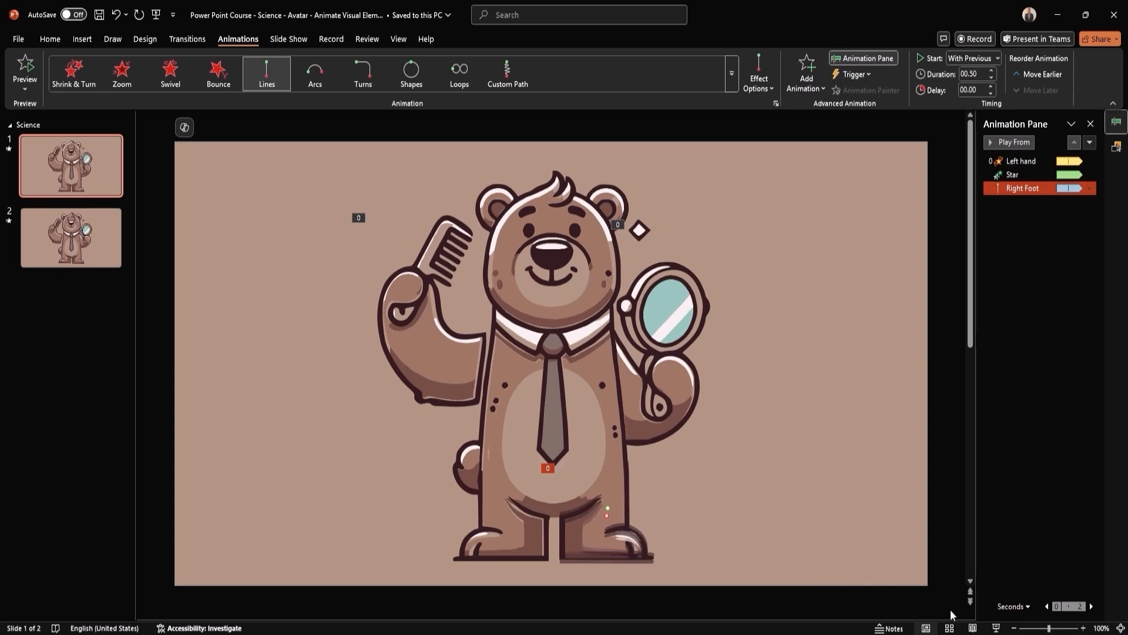
left_click(996, 628)
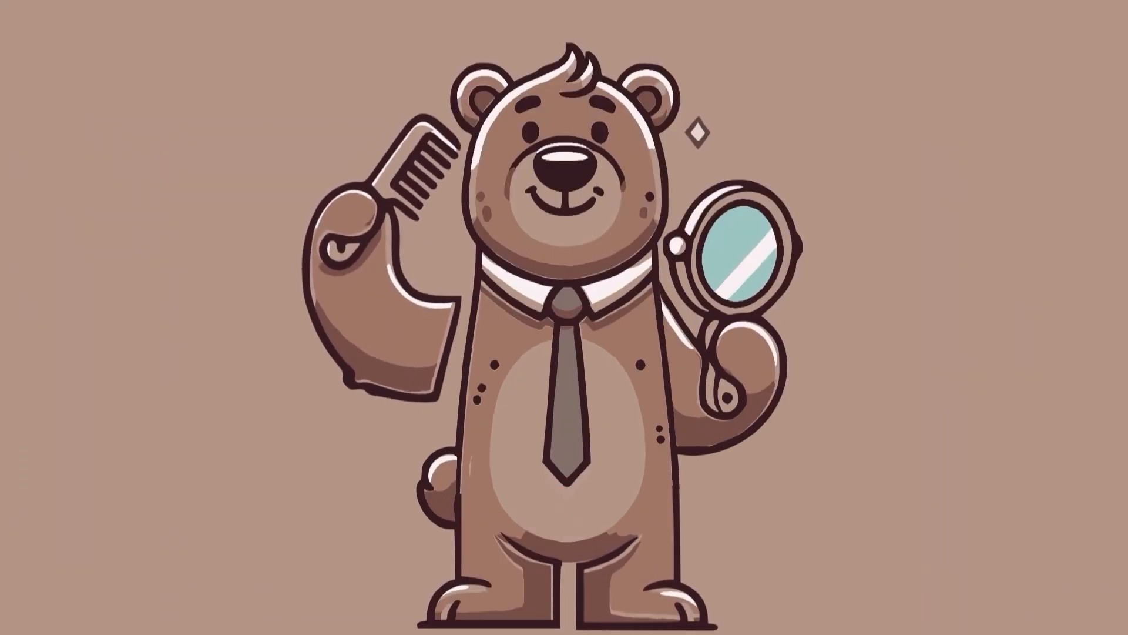
key("Escape")
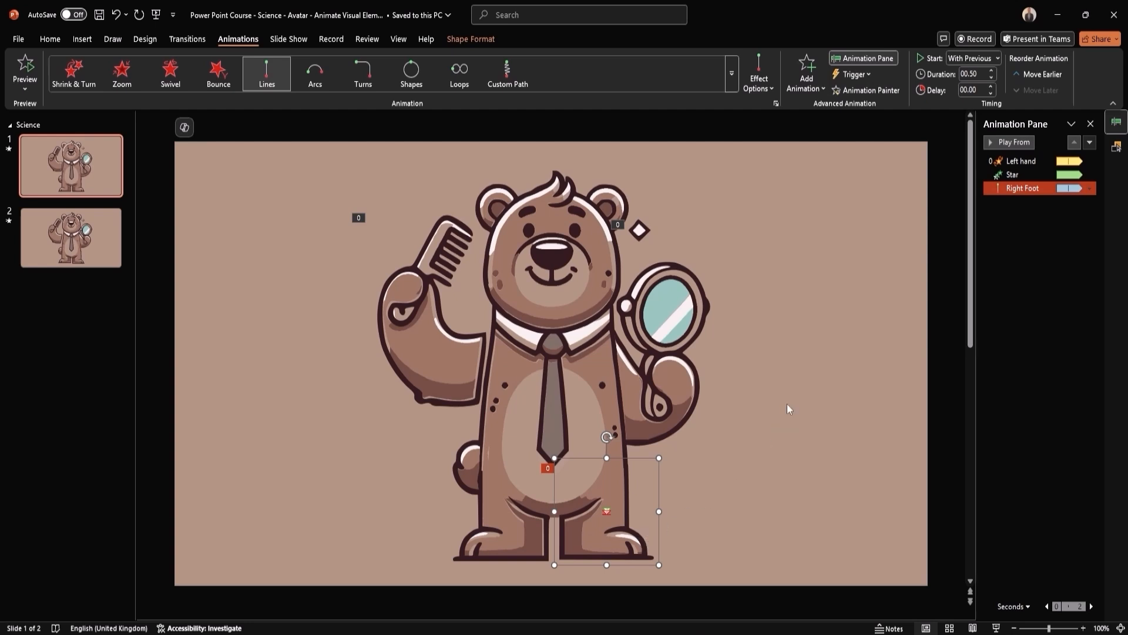
Copy the right foot's animation to the left foot with Animation Painter and preview both in the slide show
left_click(856, 94)
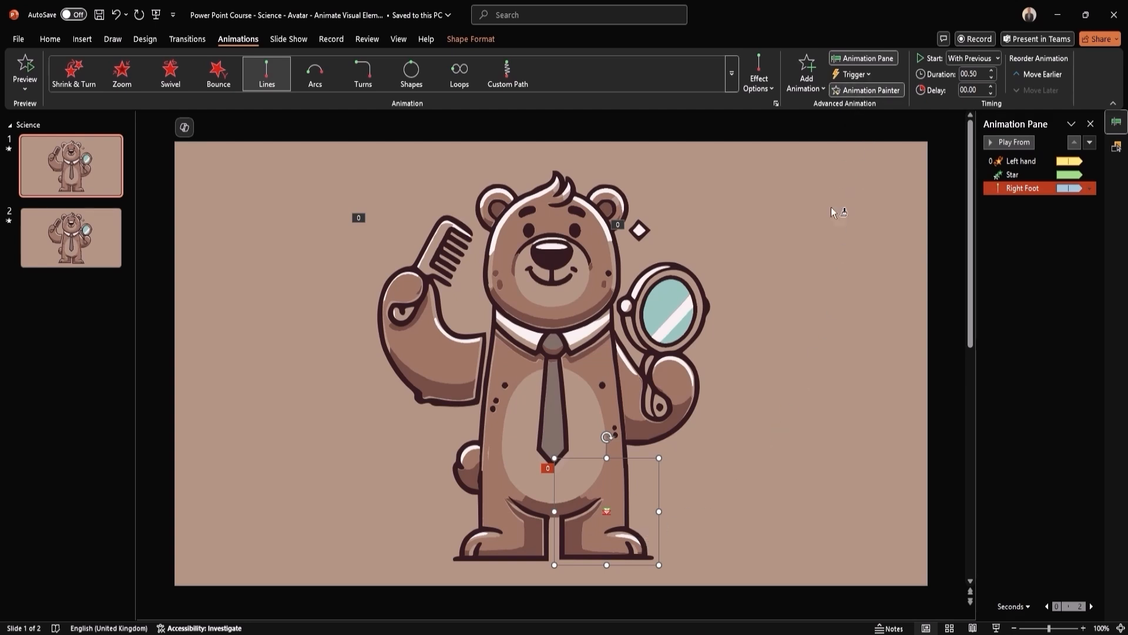
left_click(463, 549)
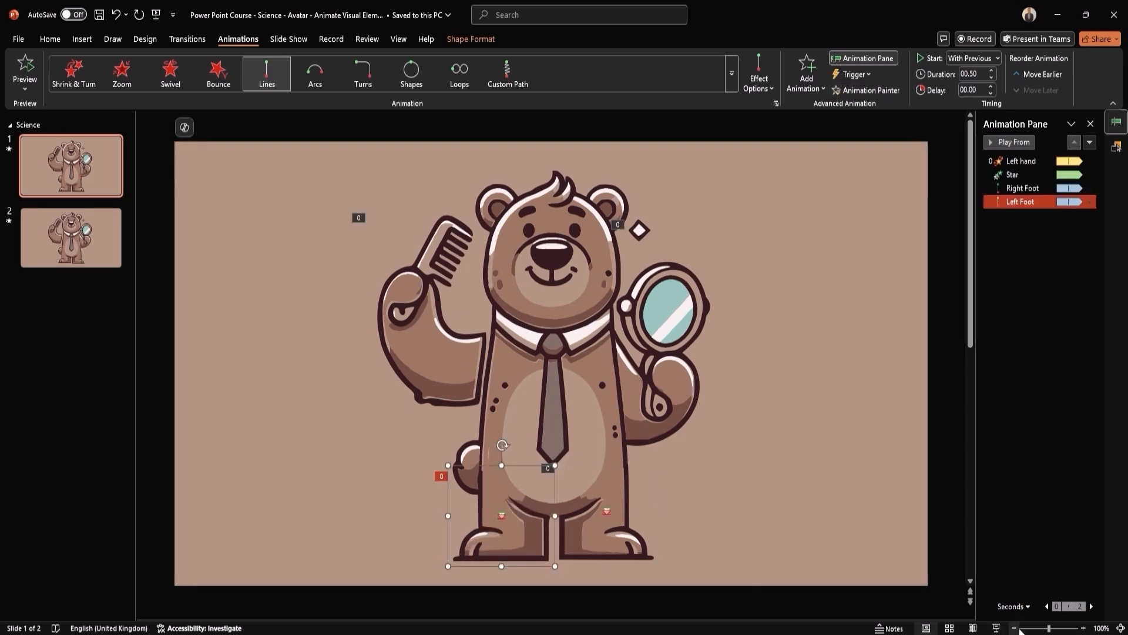
left_click(996, 627)
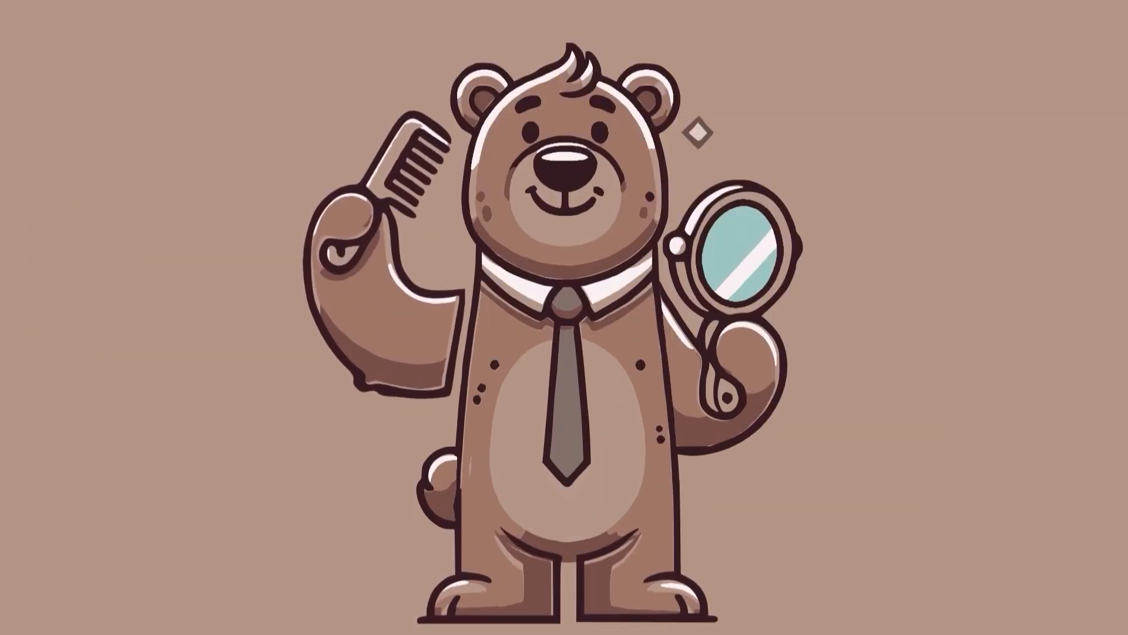
key("Escape")
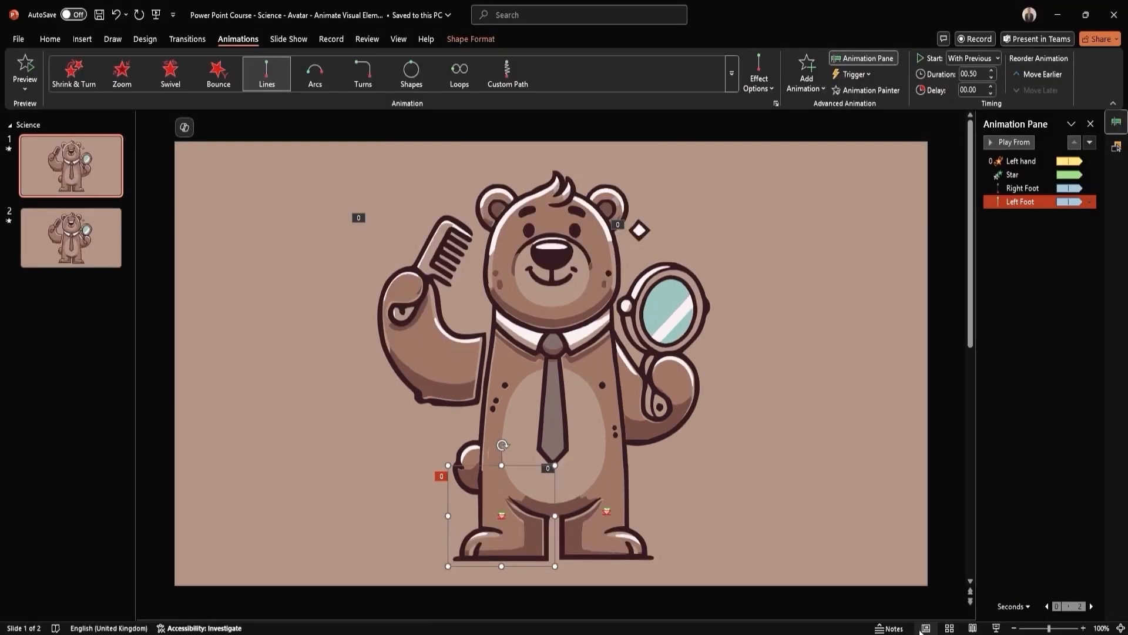
Set the left foot animation's delay to 0.25 seconds and preview the alternating feet in the slide show
left_click(990, 87)
left_click(998, 628)
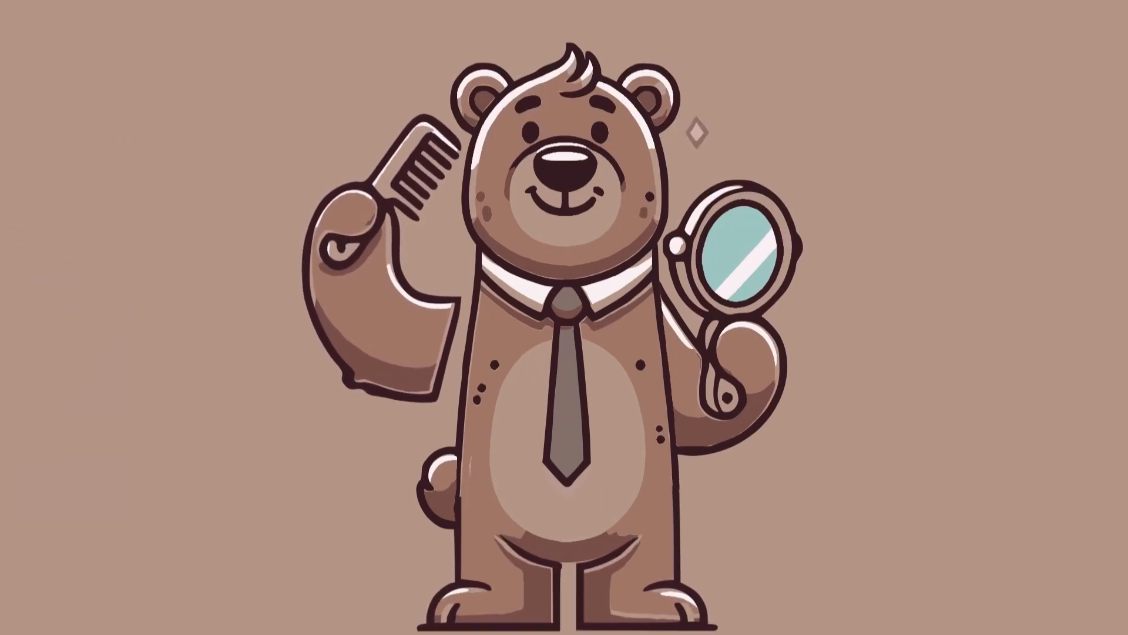
key("Escape")
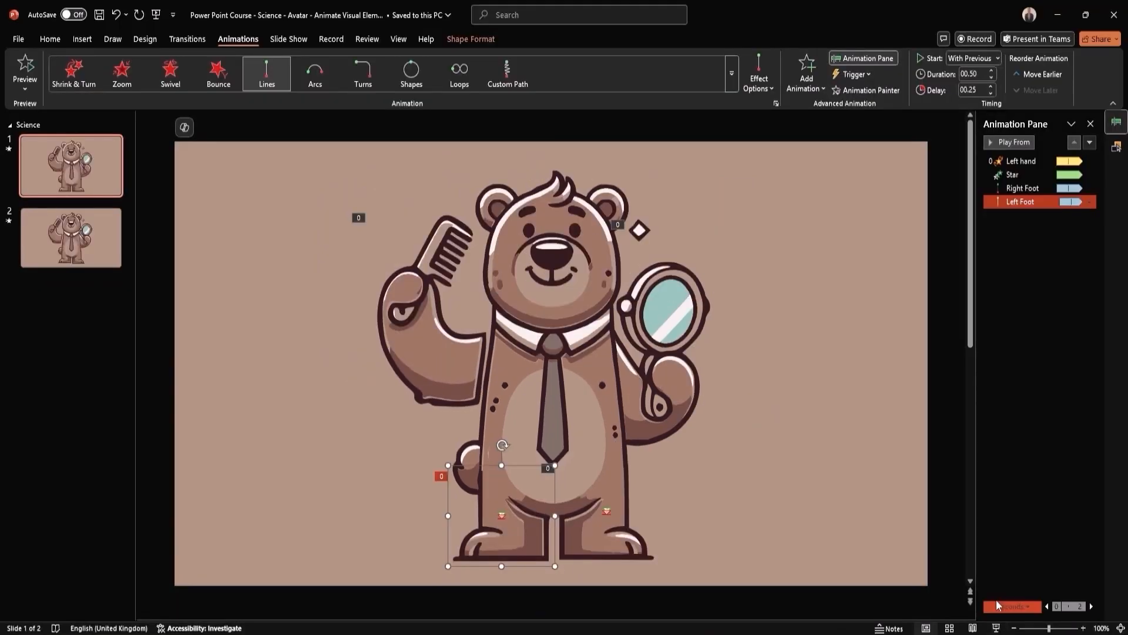
left_click(928, 567)
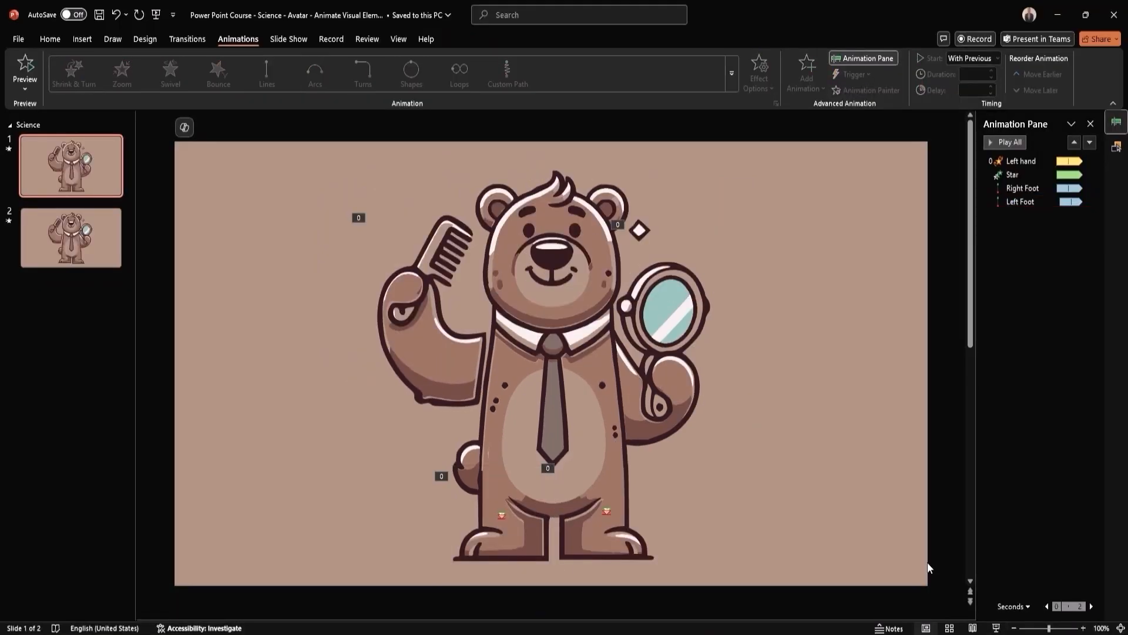
Delete the first slide from the Science section, keeping only the second bear slide
right_click(95, 161)
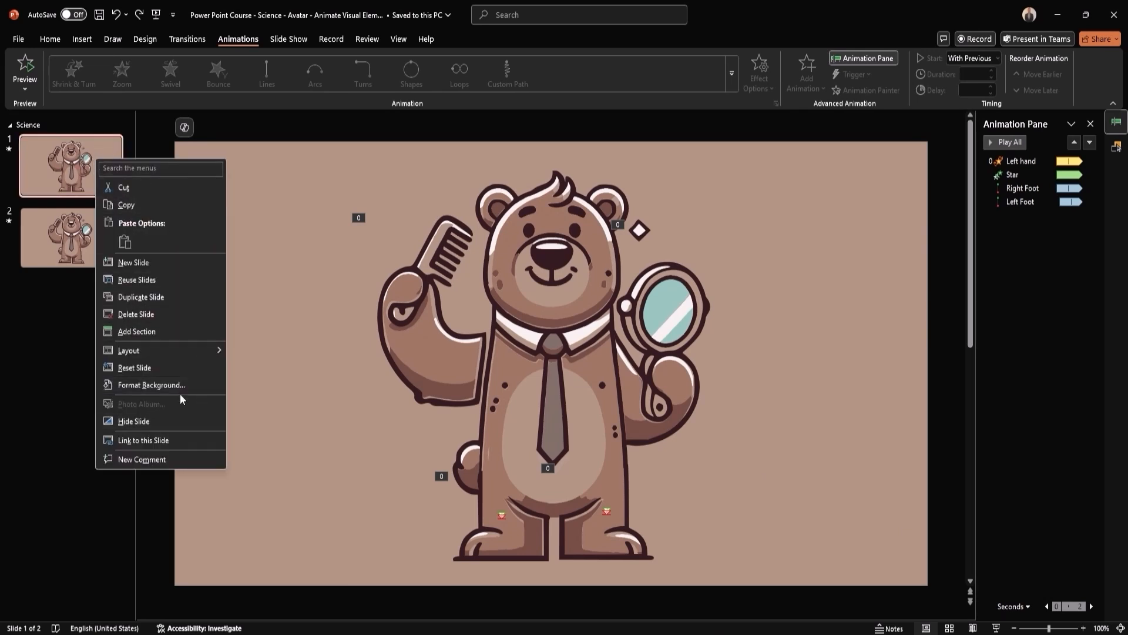
left_click(158, 313)
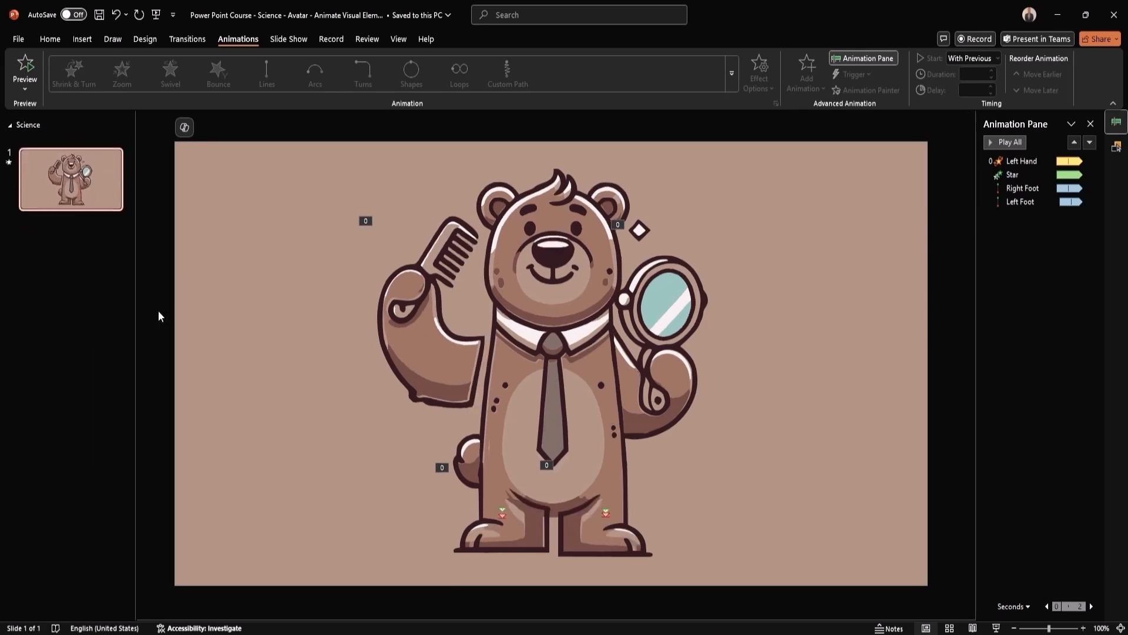
left_click(209, 319)
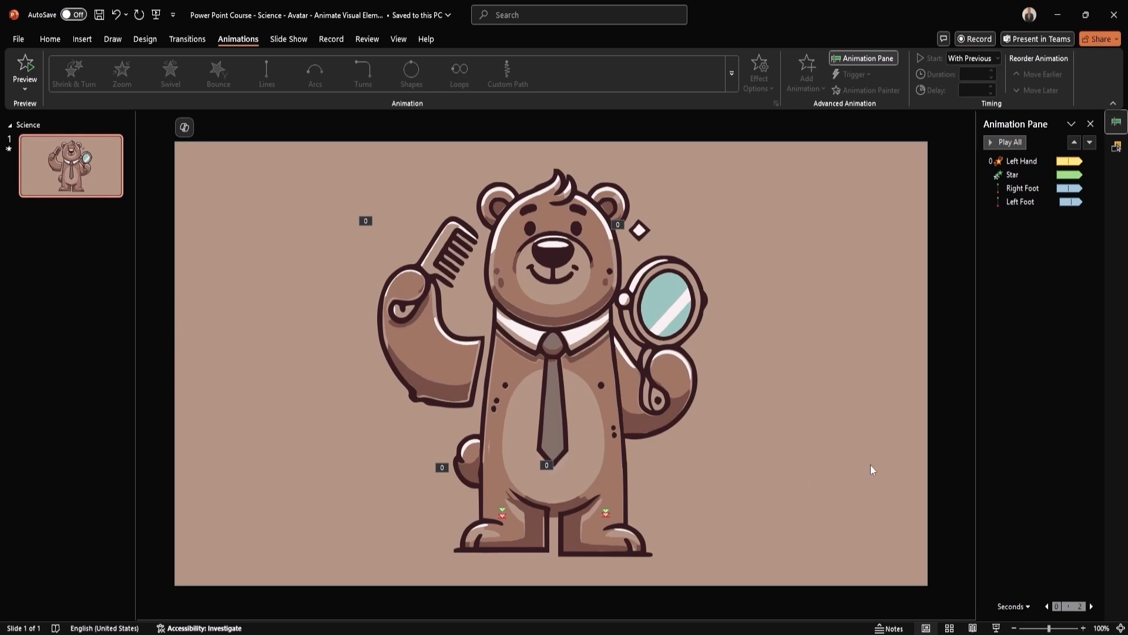